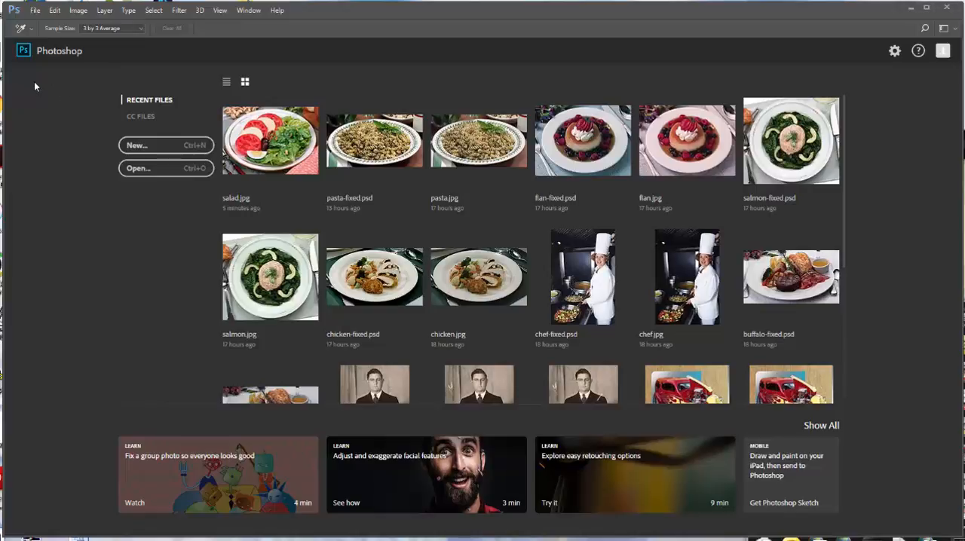
Open the Color Settings and load the North America Prepress 2 preset
click(55, 11)
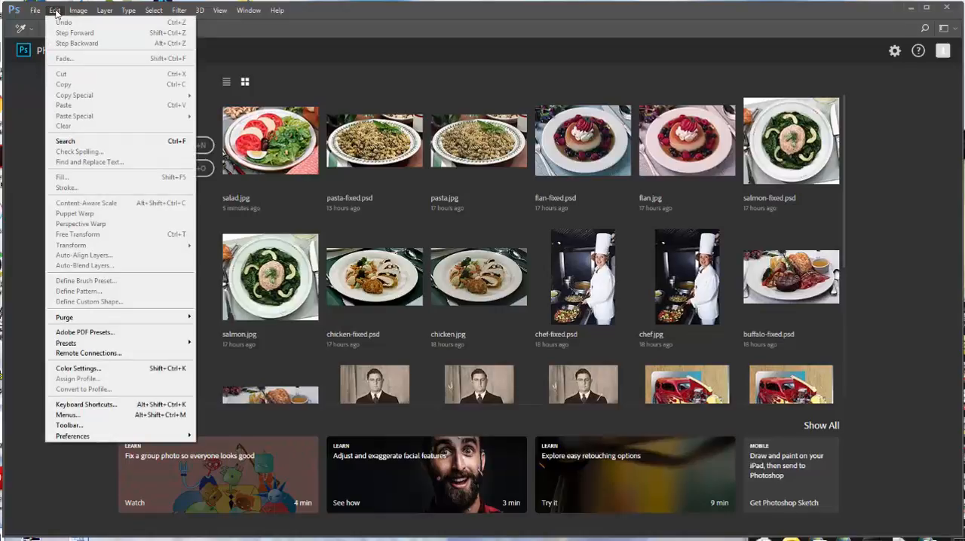
click(78, 369)
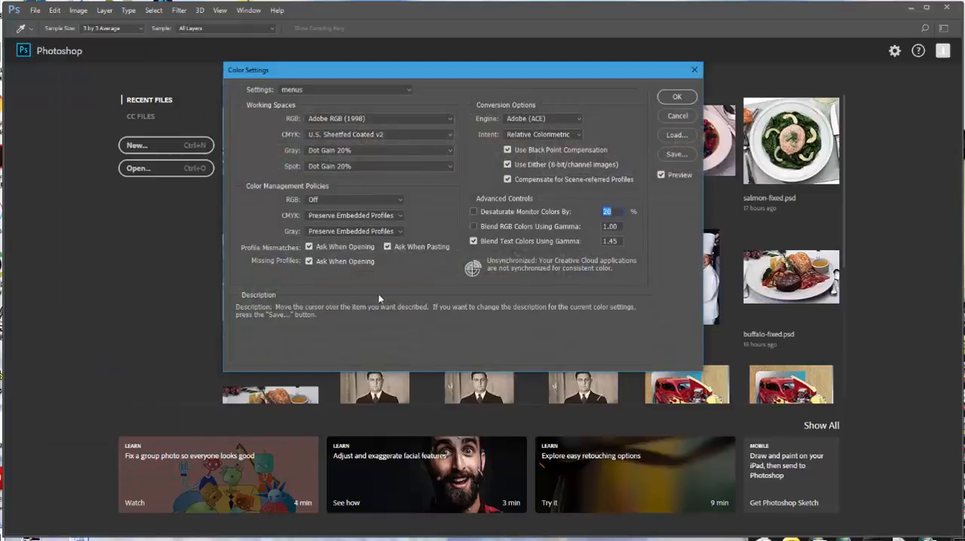
click(410, 91)
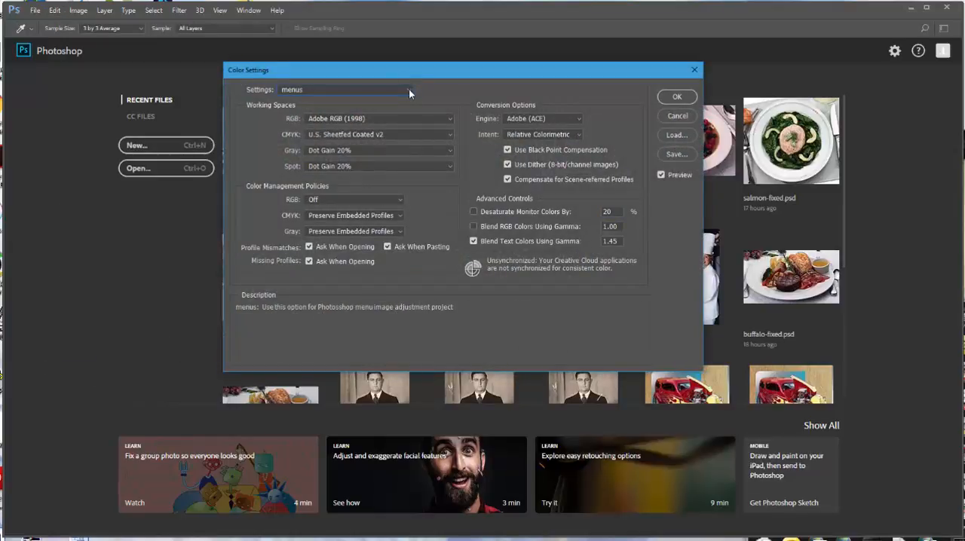
click(408, 89)
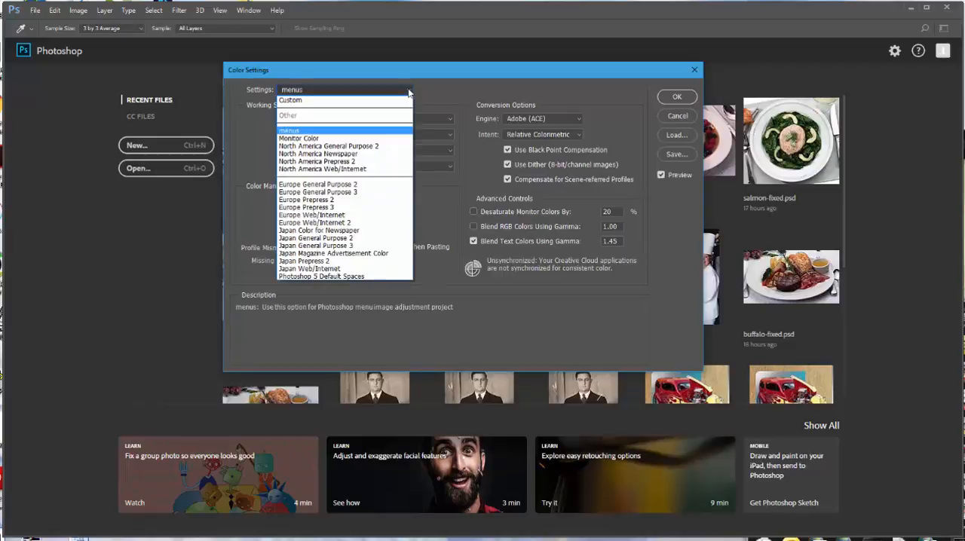
click(372, 162)
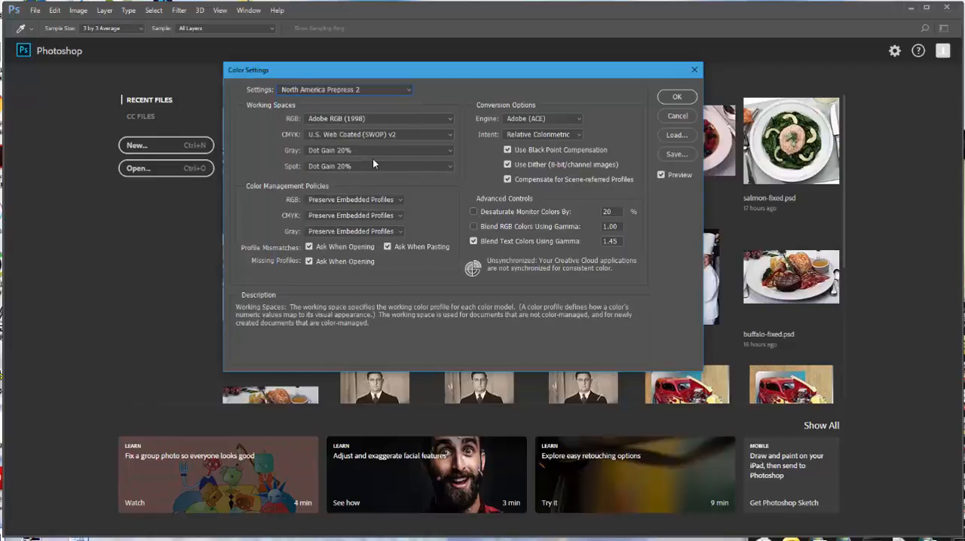
Set the RGB working space to Adobe RGB (1998) and the CMYK working space to U.S. Sheetfed Coated v2
click(451, 119)
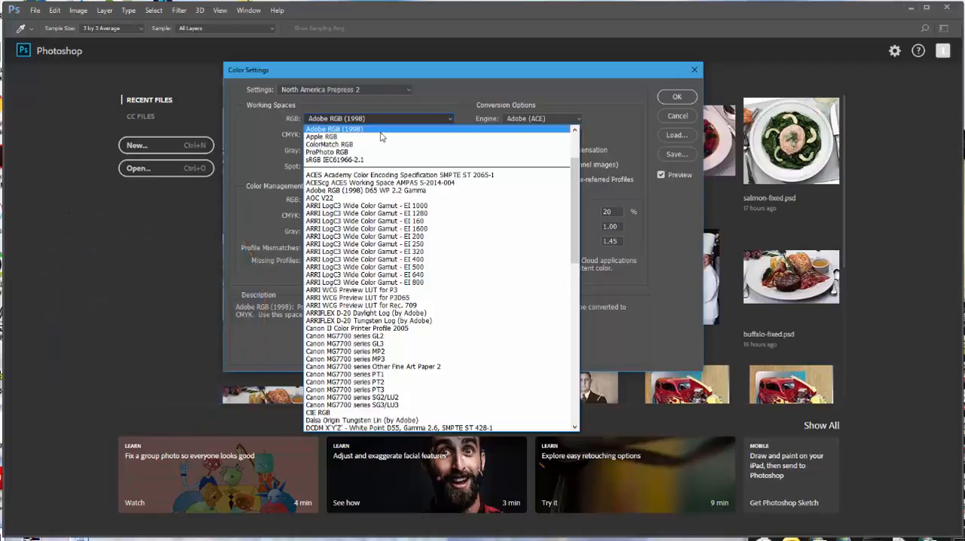
click(381, 131)
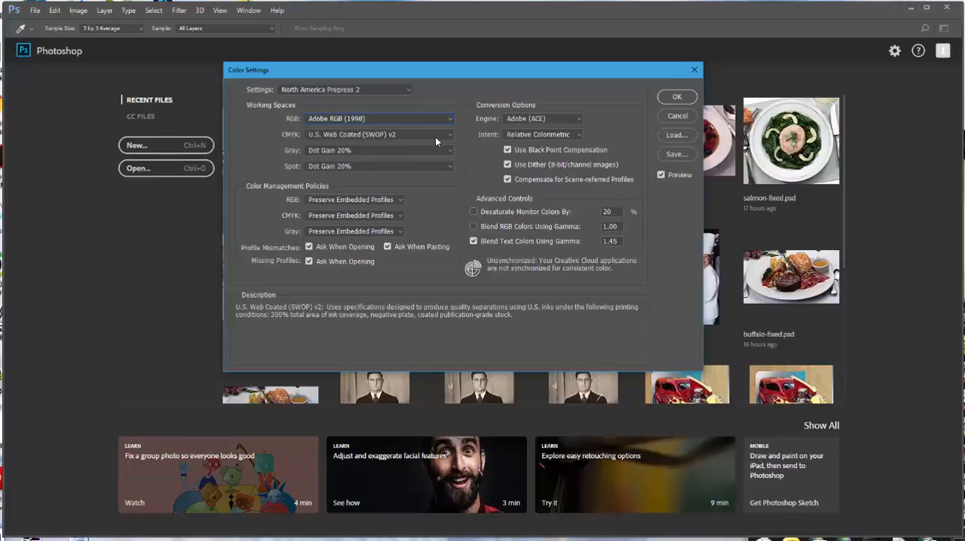
click(449, 135)
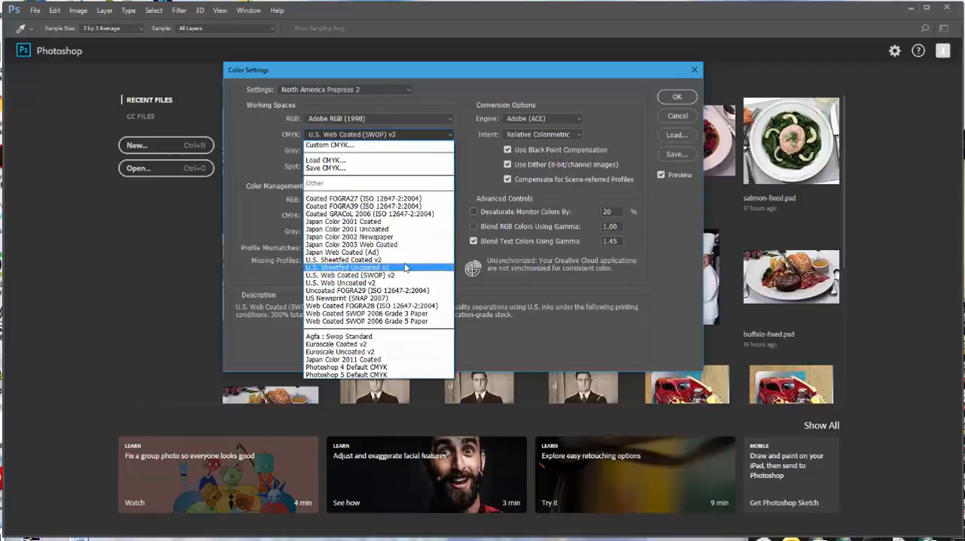
click(438, 260)
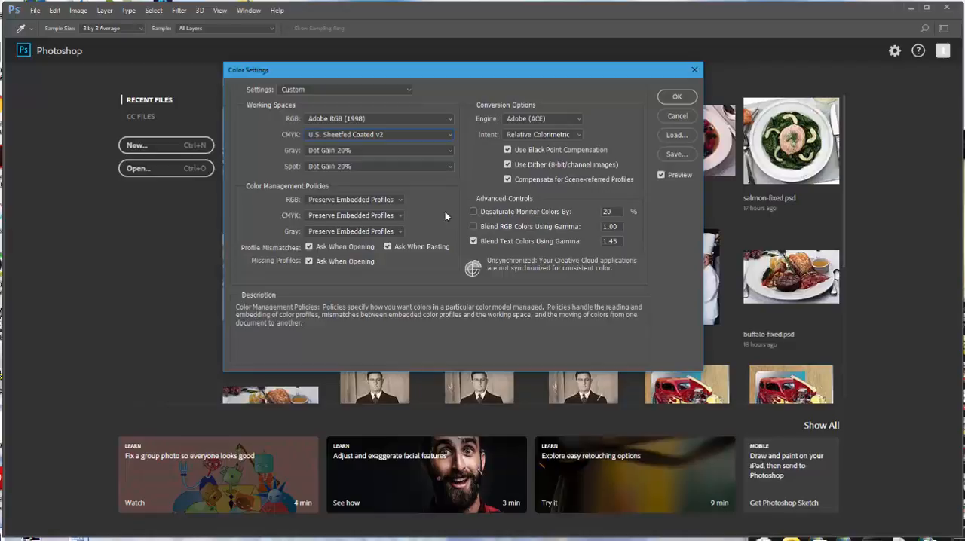
Set the color management policies to Off for RGB and Preserve Embedded Profiles for CMYK
click(394, 200)
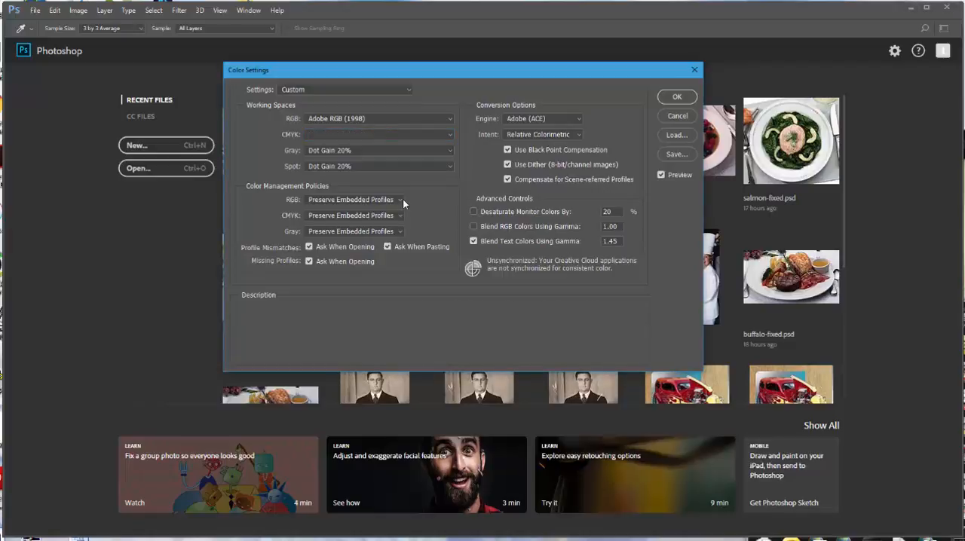
click(395, 200)
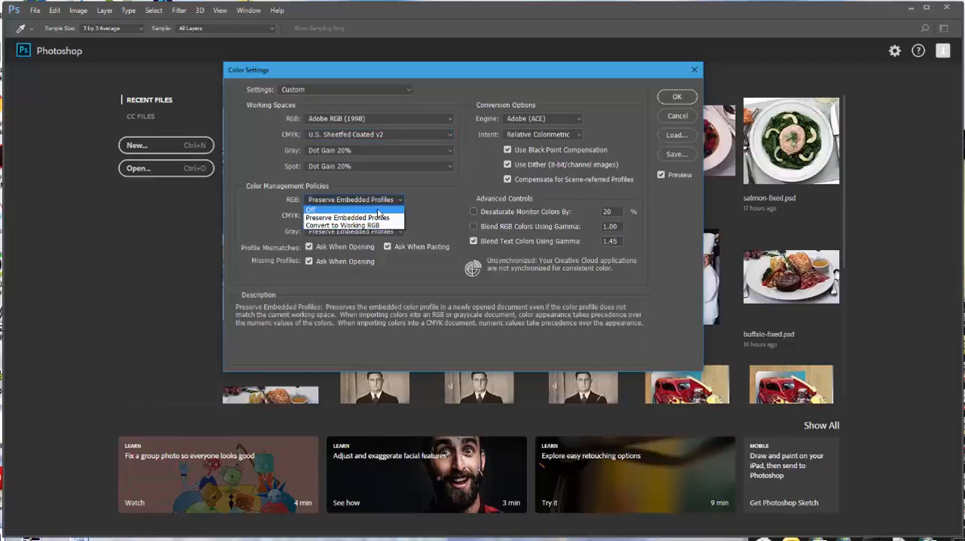
click(380, 209)
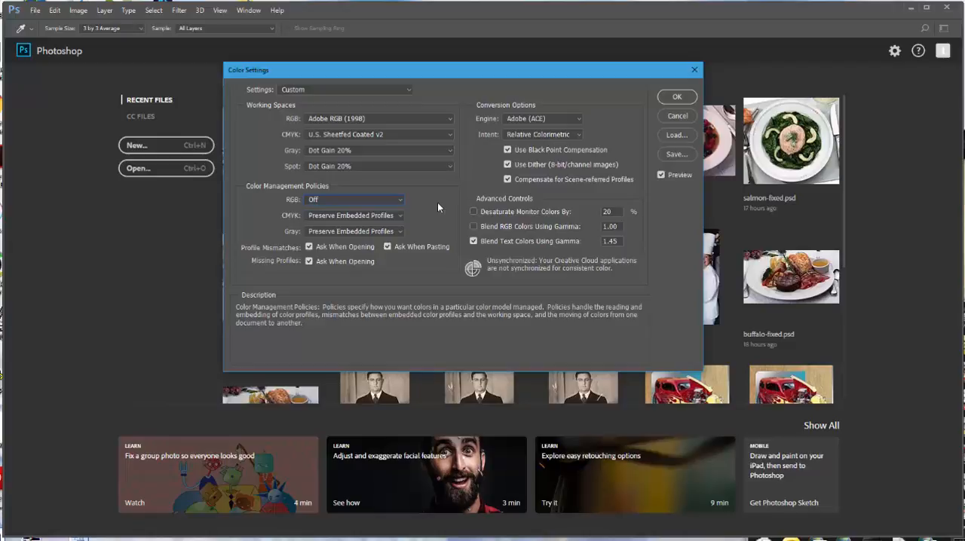
click(401, 218)
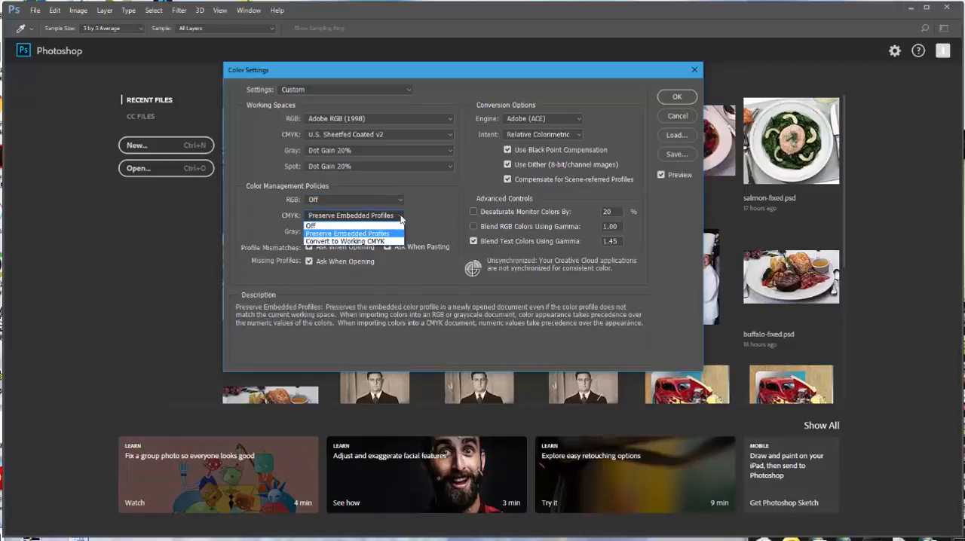
click(388, 235)
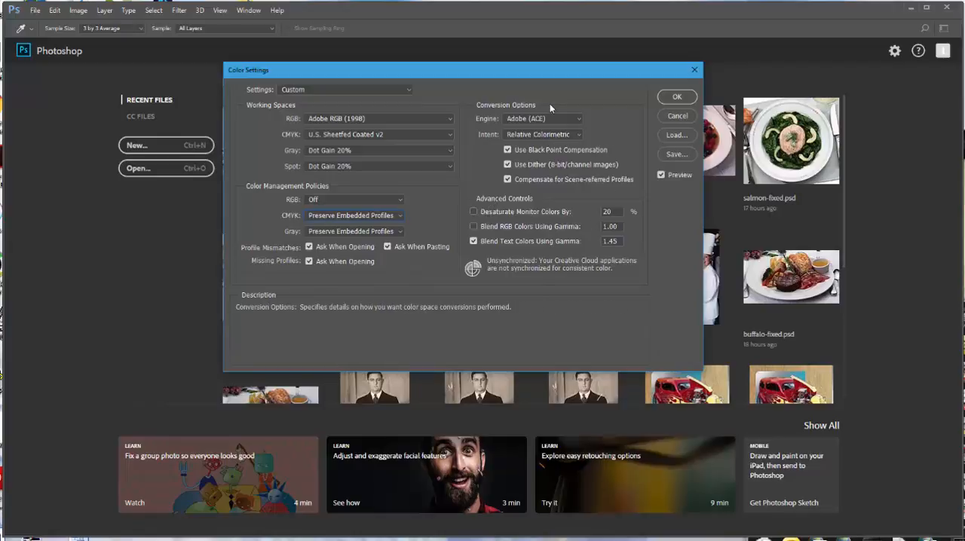
Save the custom color settings as menus, replacing the existing file of that name
click(677, 154)
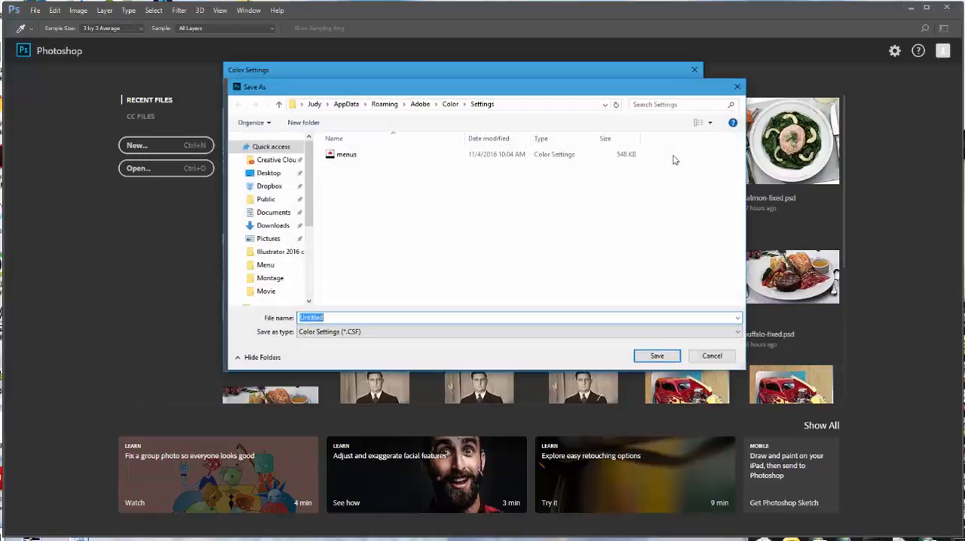
click(349, 156)
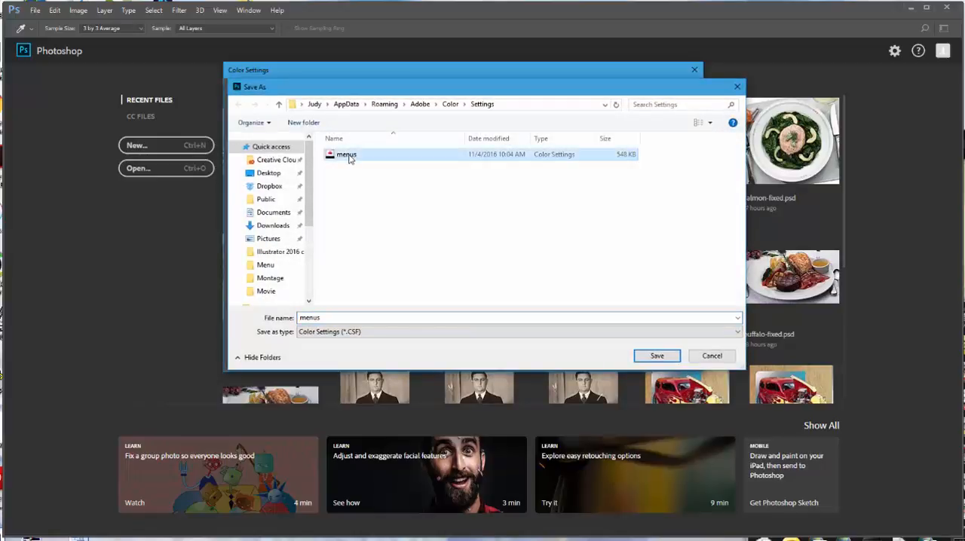
click(653, 356)
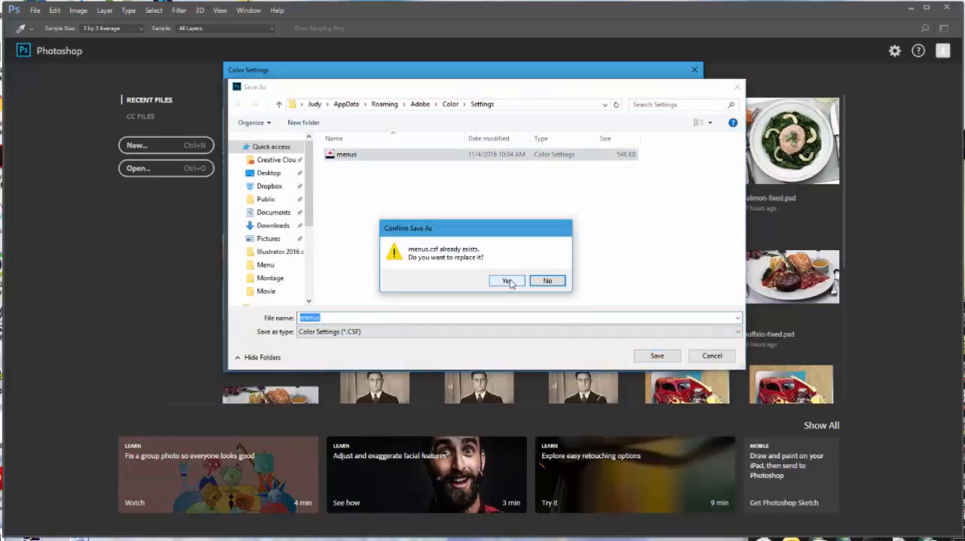
click(508, 281)
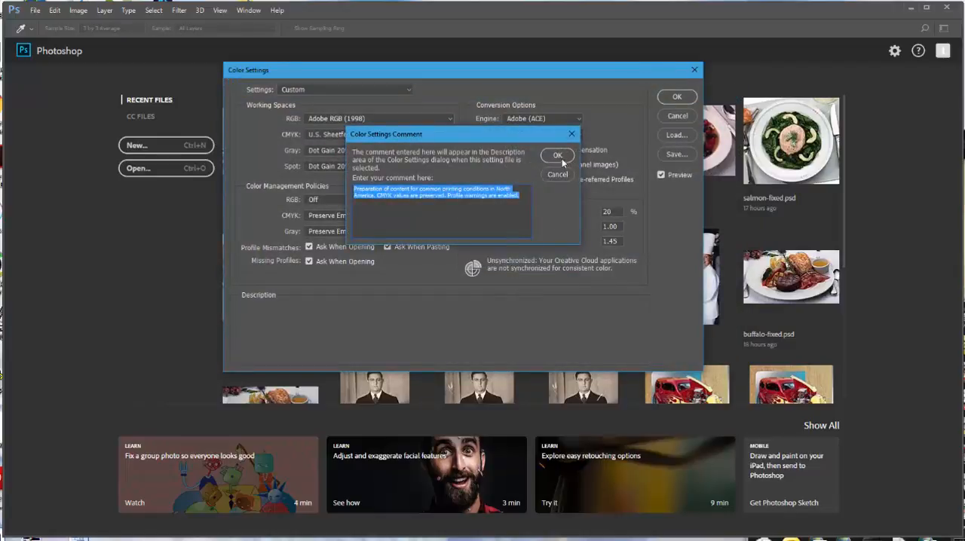
Replace the settings comment with "Use this option for Photoshop menu image adjust metn project." and apply the color settings
drag(520, 196, 345, 190)
text(Use this option for )
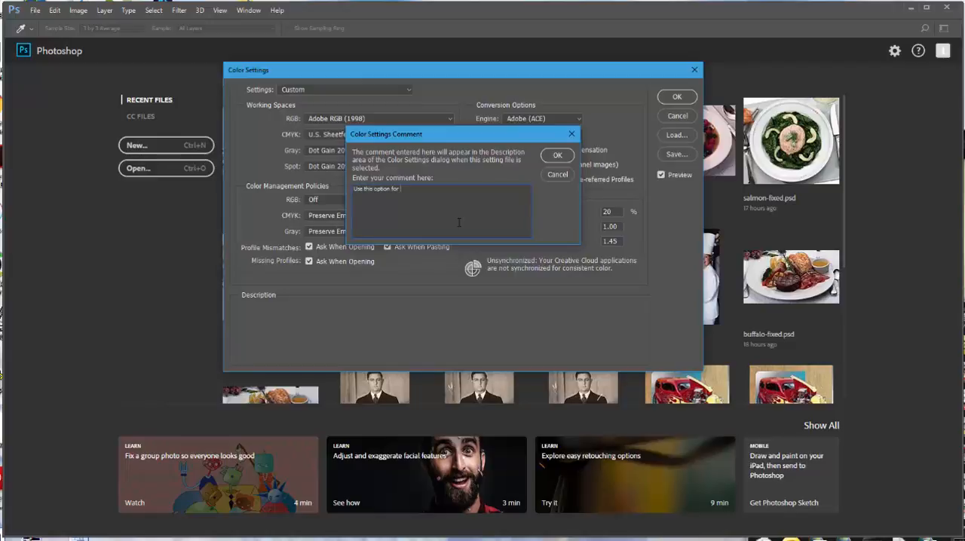
text(Photoshop menu image adjust mstn project.)
click(557, 155)
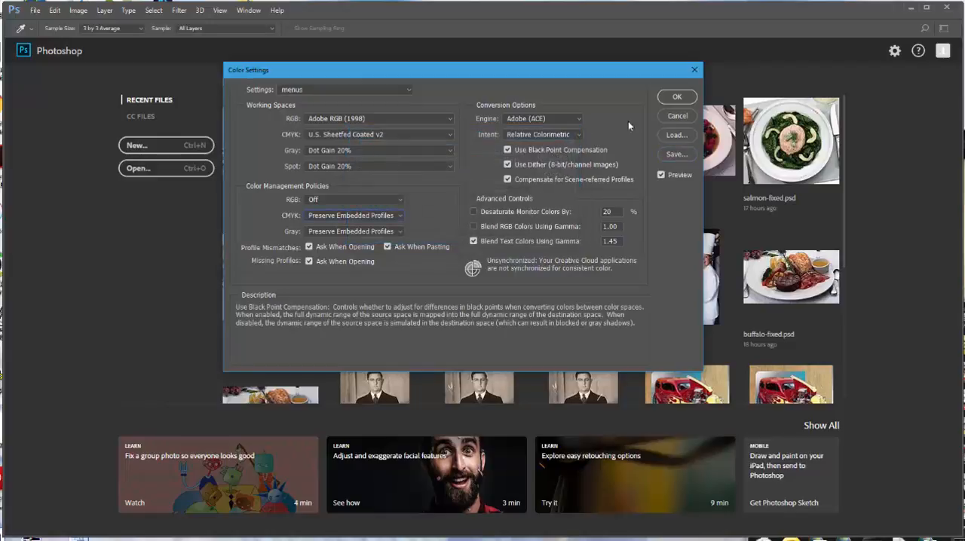
click(676, 97)
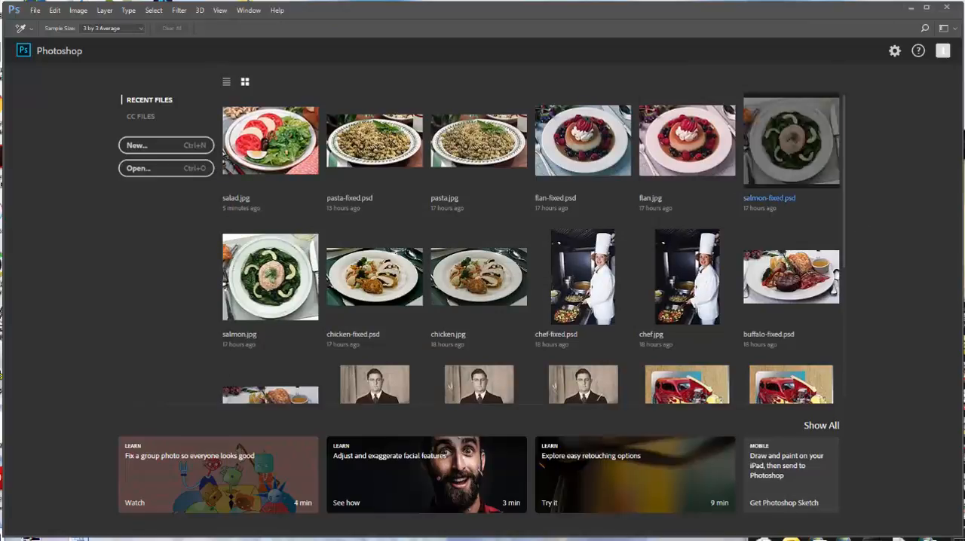
Open the salad photo from the Menu folder
click(33, 11)
click(42, 35)
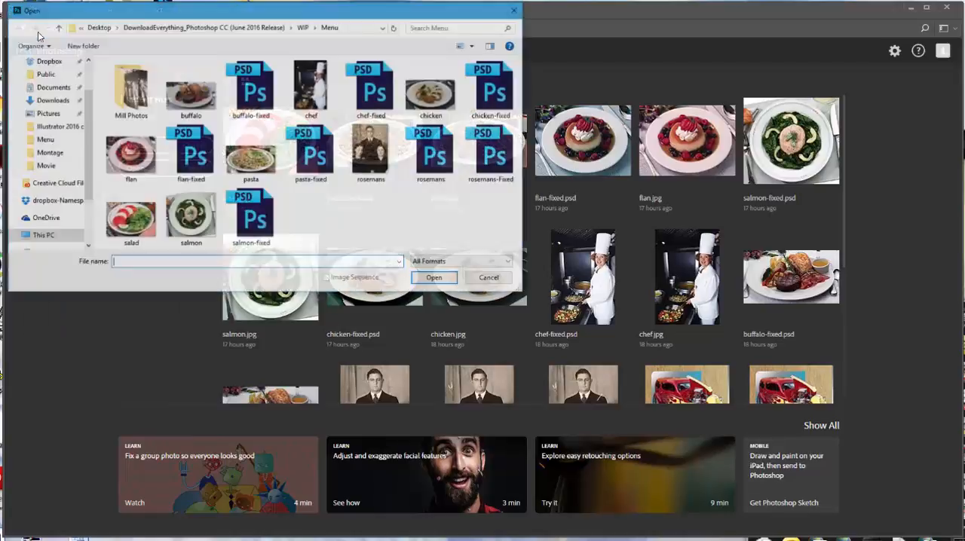
click(133, 230)
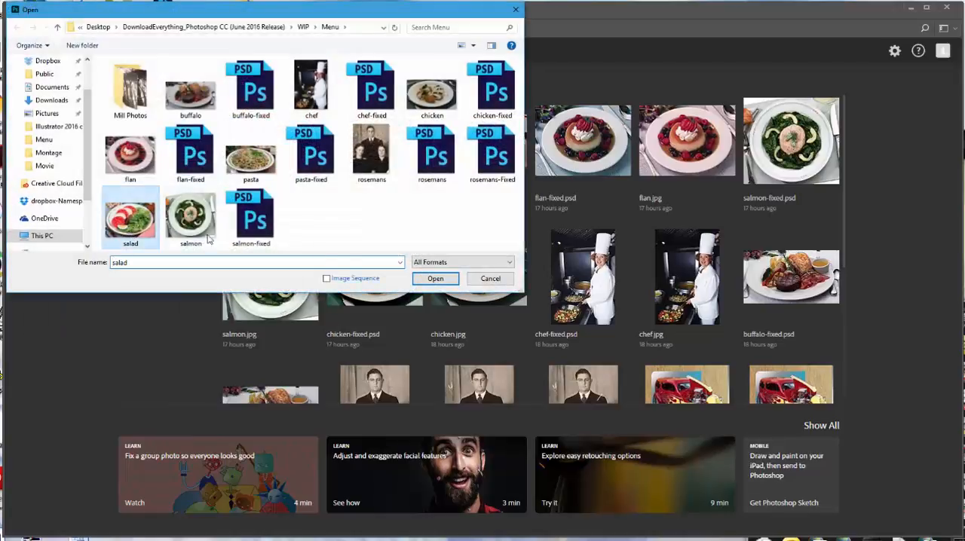
click(444, 279)
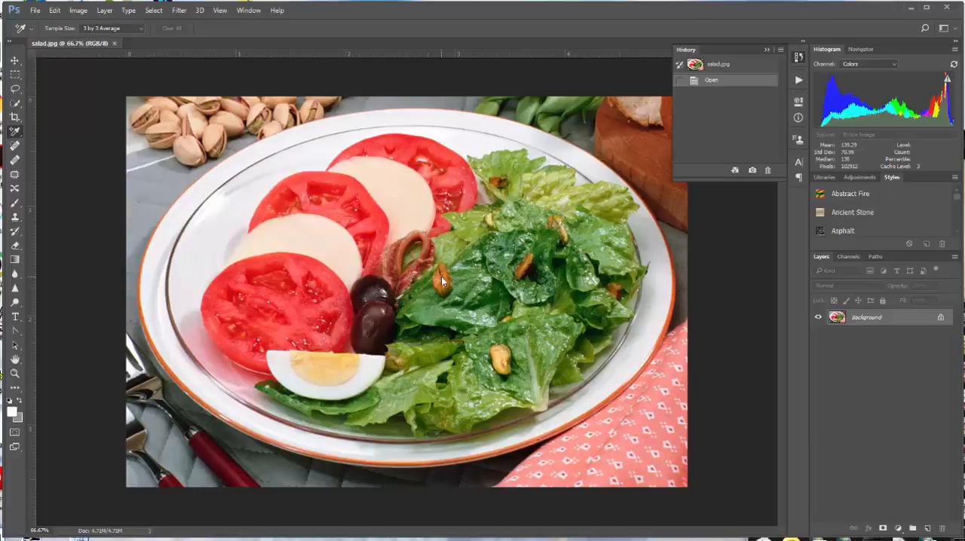
Assign the Adobe RGB (1998) profile to the salad photo using the Profile option
click(55, 11)
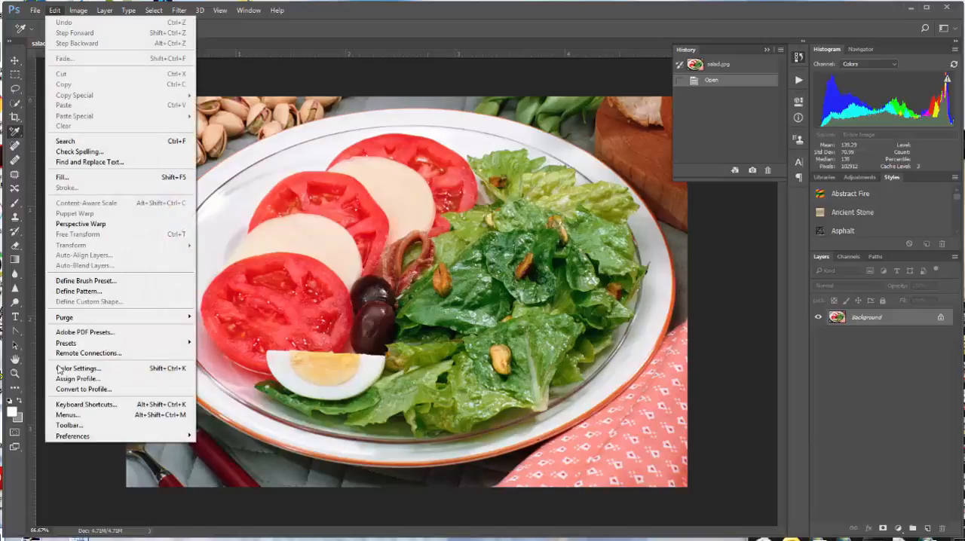
click(95, 379)
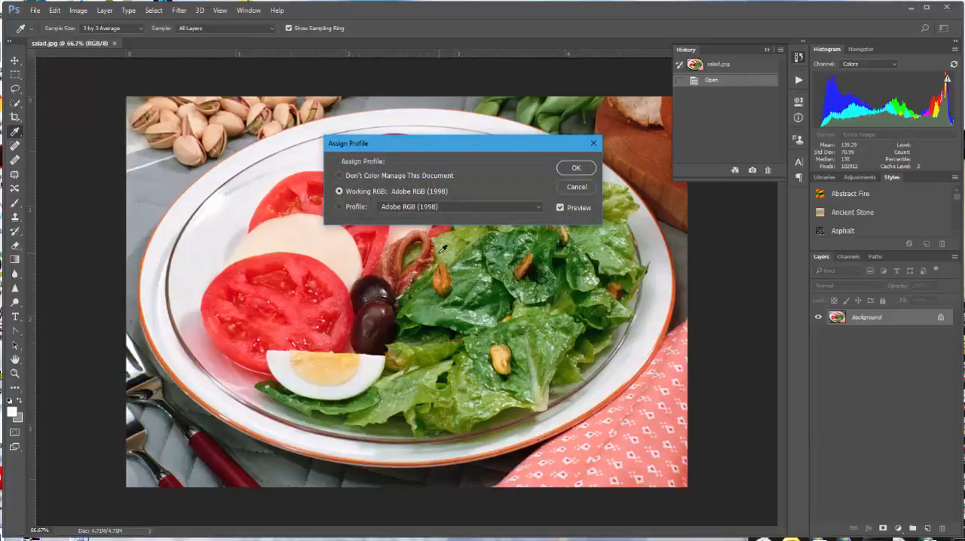
click(339, 206)
click(571, 169)
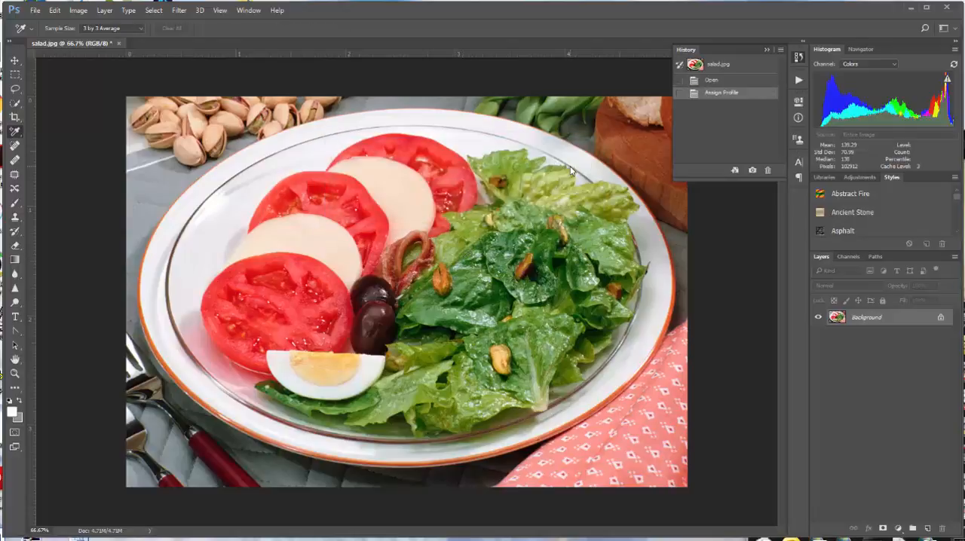
Preview the salad photo with Proof Colors, switch the proof off again, and turn on the Gamut Warning
click(220, 10)
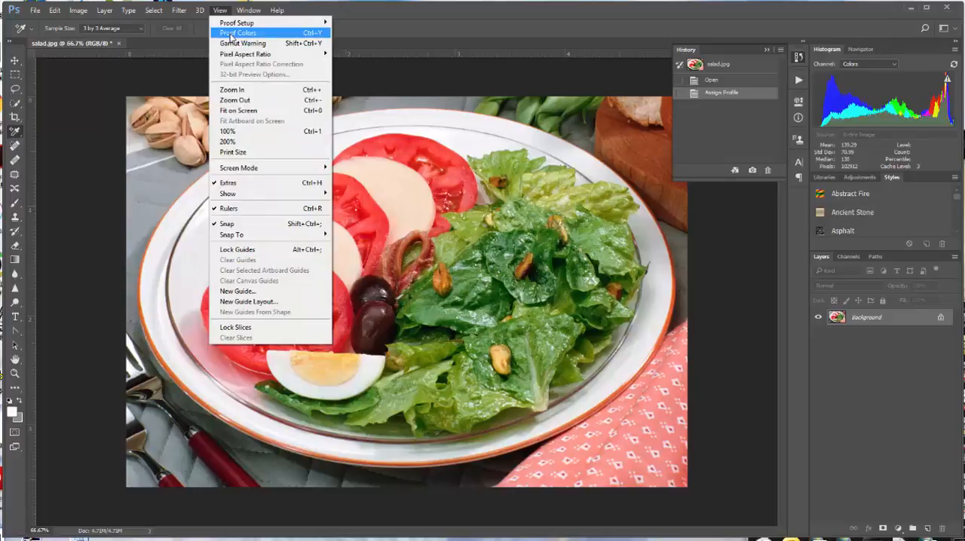
click(230, 34)
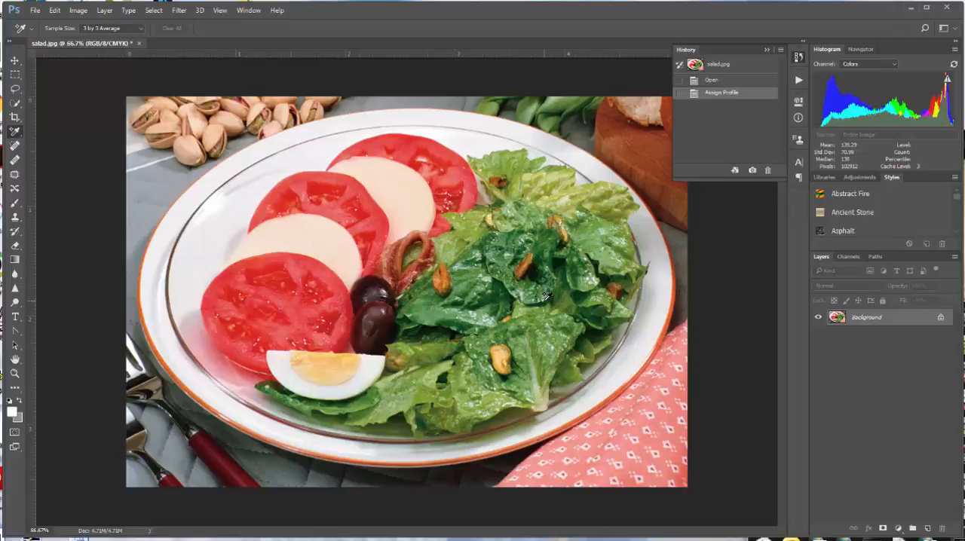
click(219, 11)
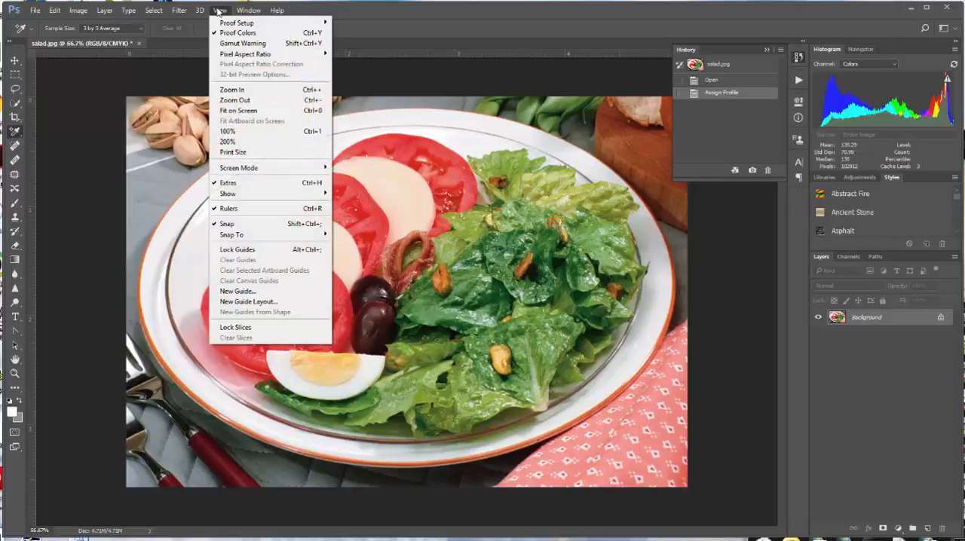
click(237, 33)
click(220, 10)
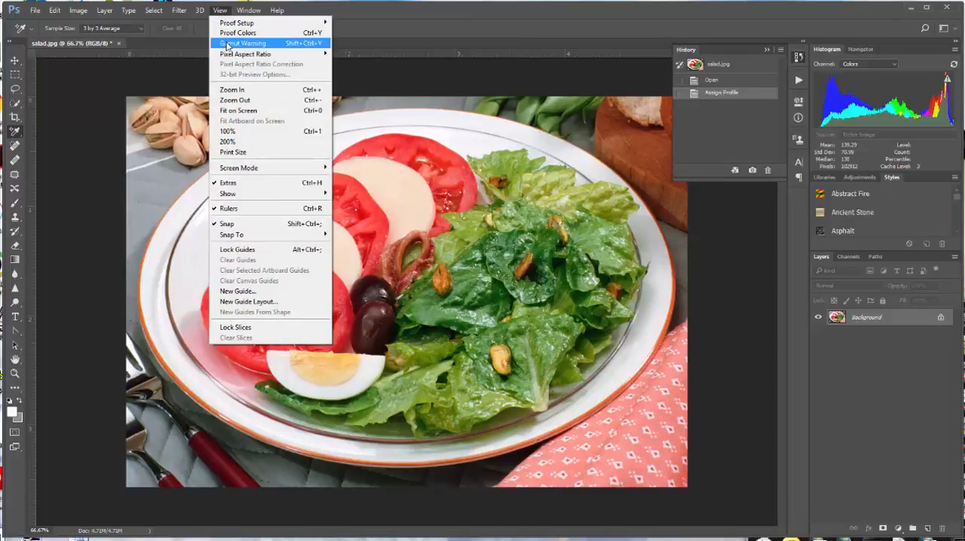
click(226, 43)
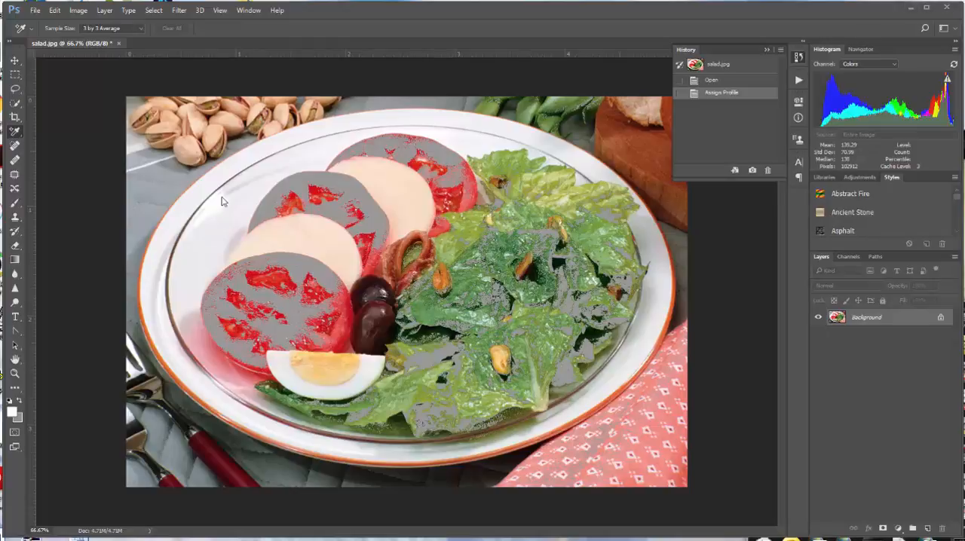
In Curves, set the target highlight color to C 5, M 3, Y 3 and sample the plate's left rim as white point
click(77, 10)
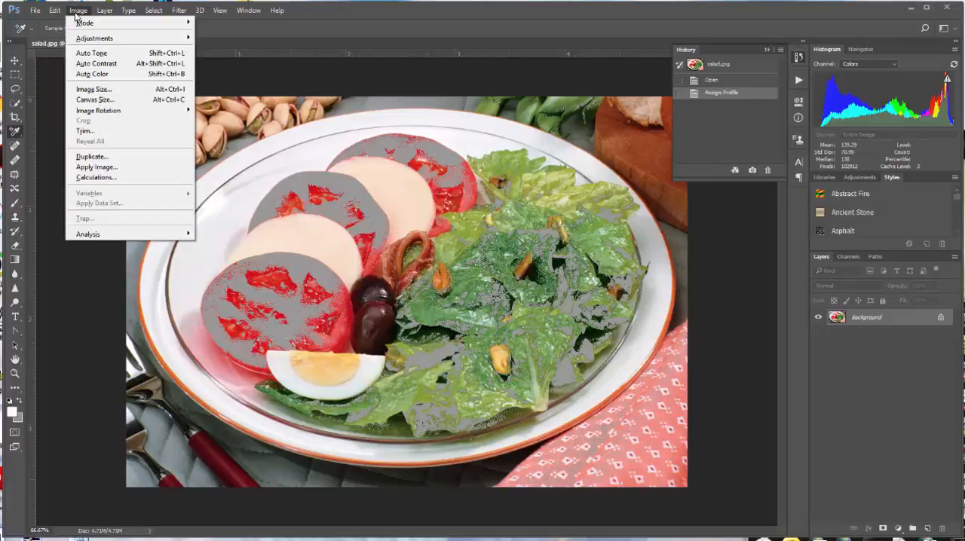
mouse_move(84, 38)
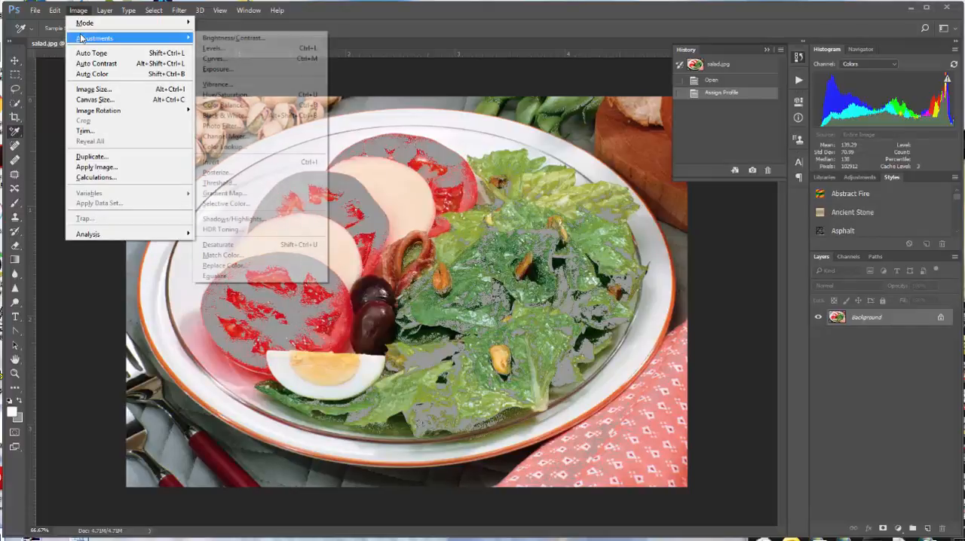
click(228, 59)
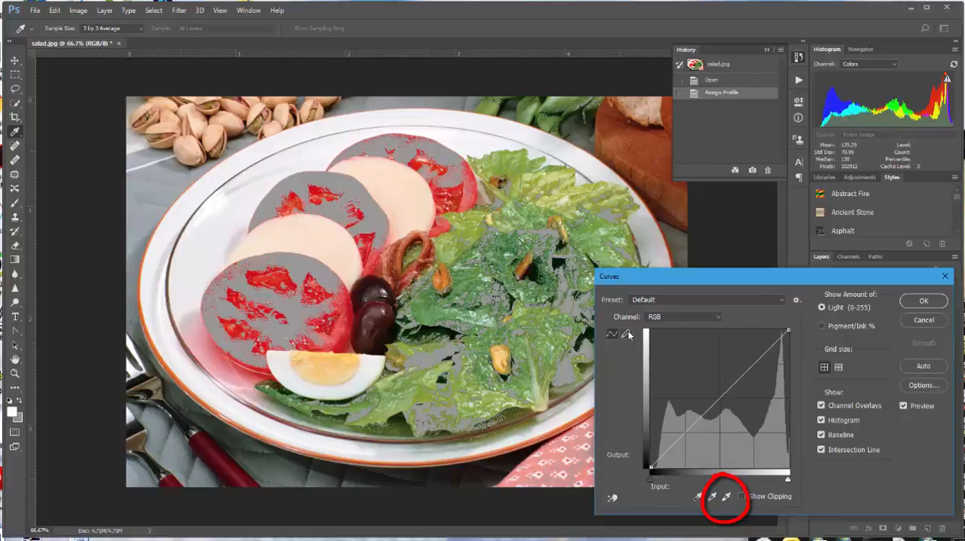
double_click(726, 498)
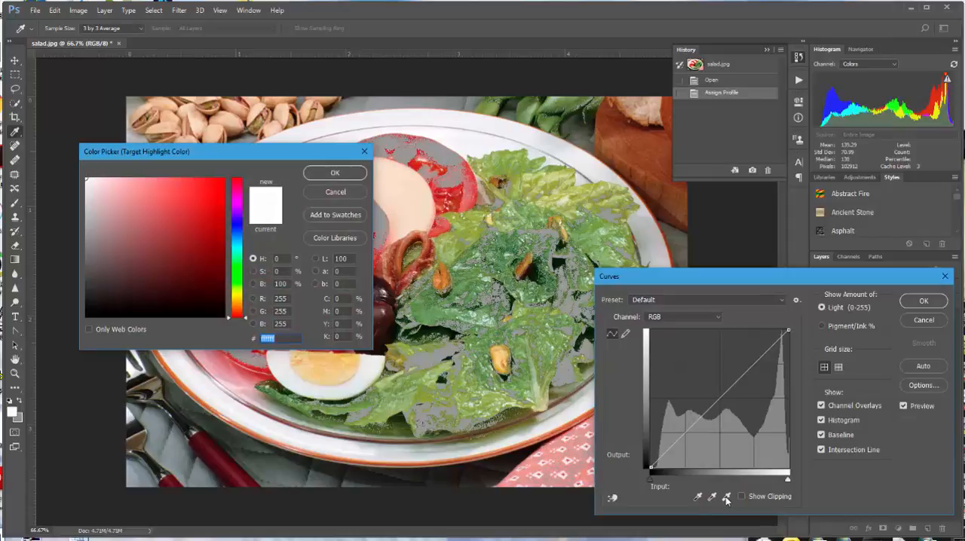
click(339, 298)
text(5)
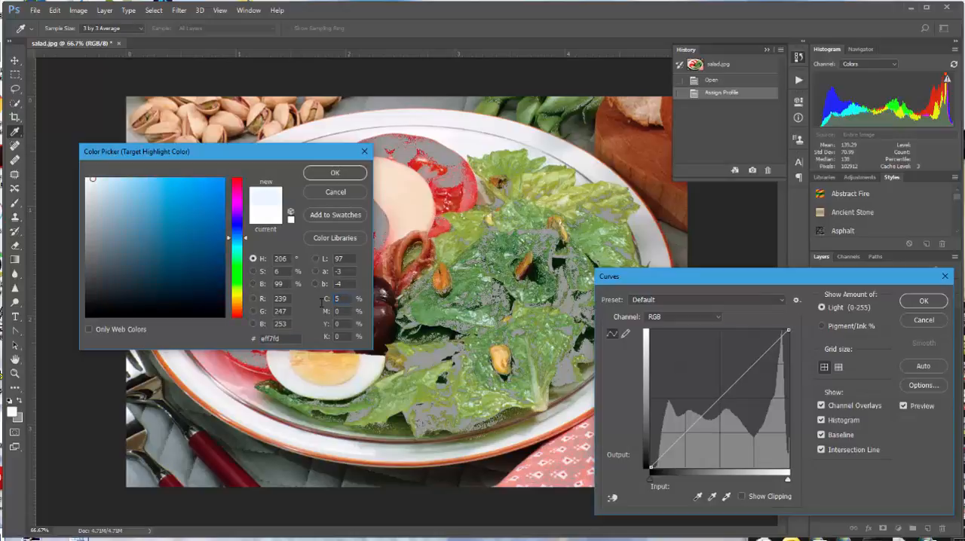
click(348, 309)
text(3)
key(Tab)
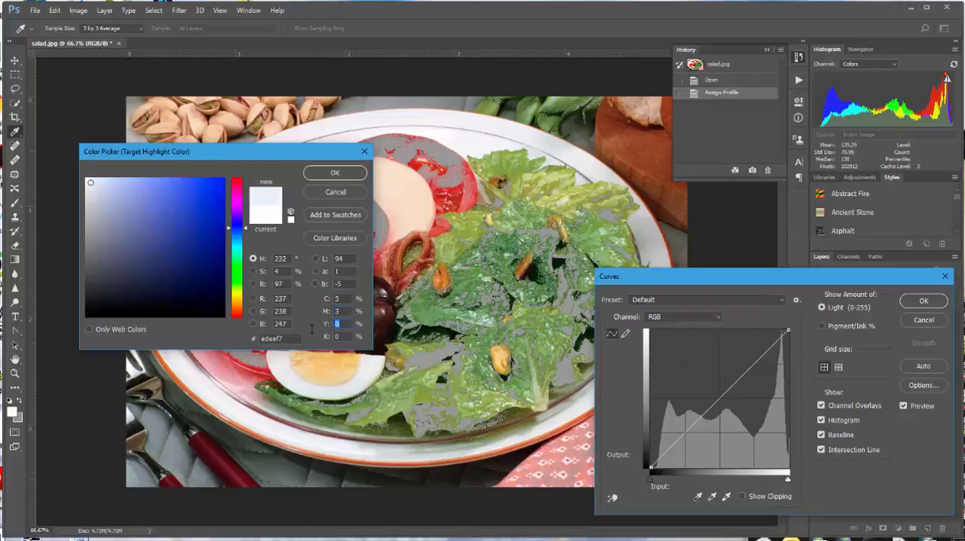
text(3)
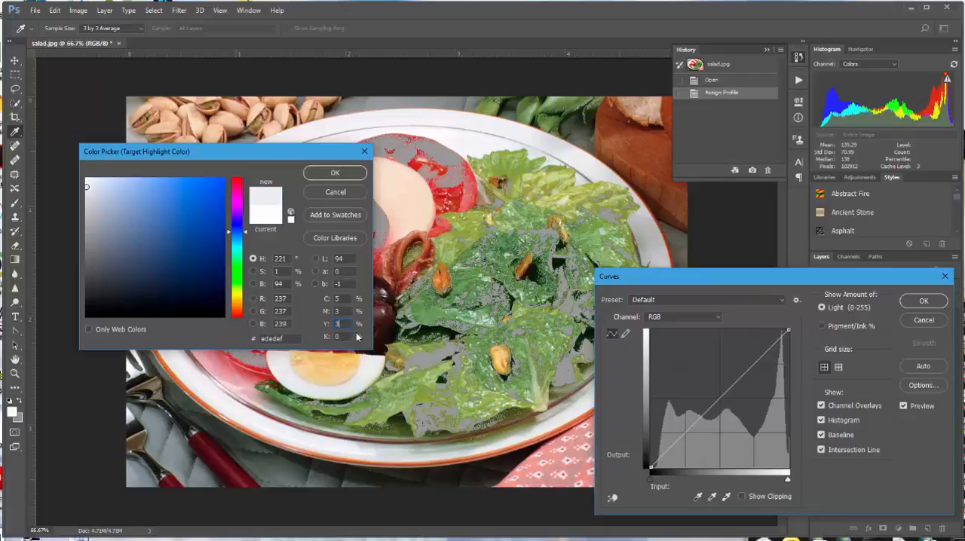
click(345, 174)
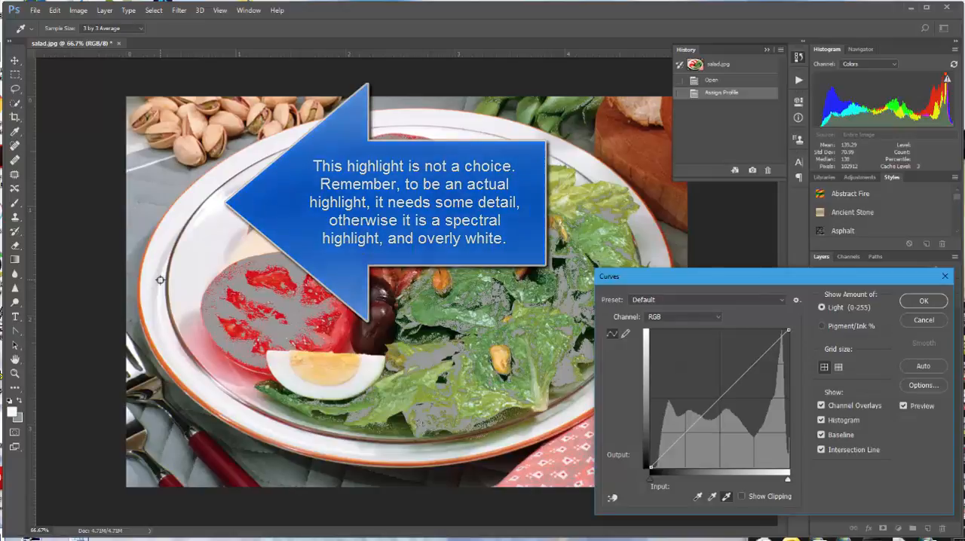
click(160, 279)
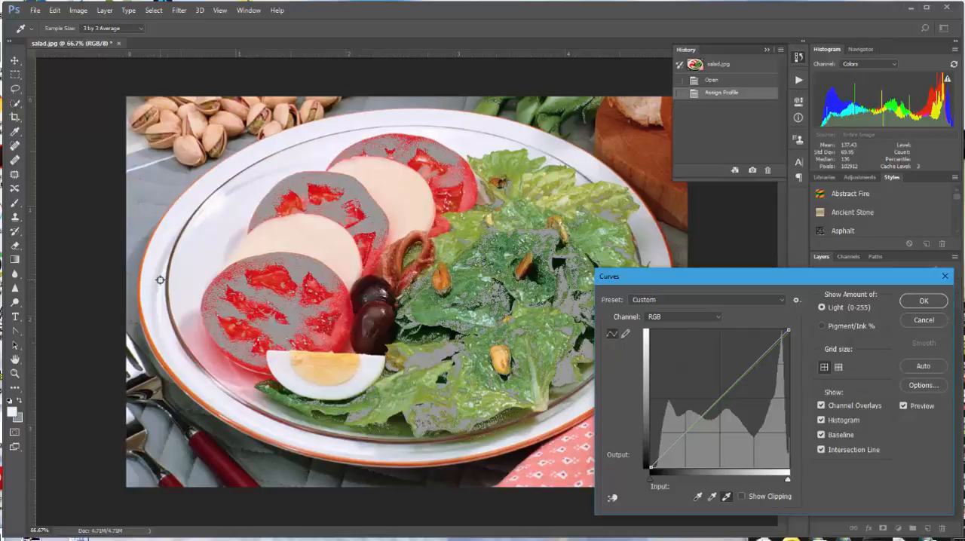
Set the target shadow color to C 80, M 70, Y 70, K 70 and sample the dark area beside the lower olive as black point
double_click(697, 498)
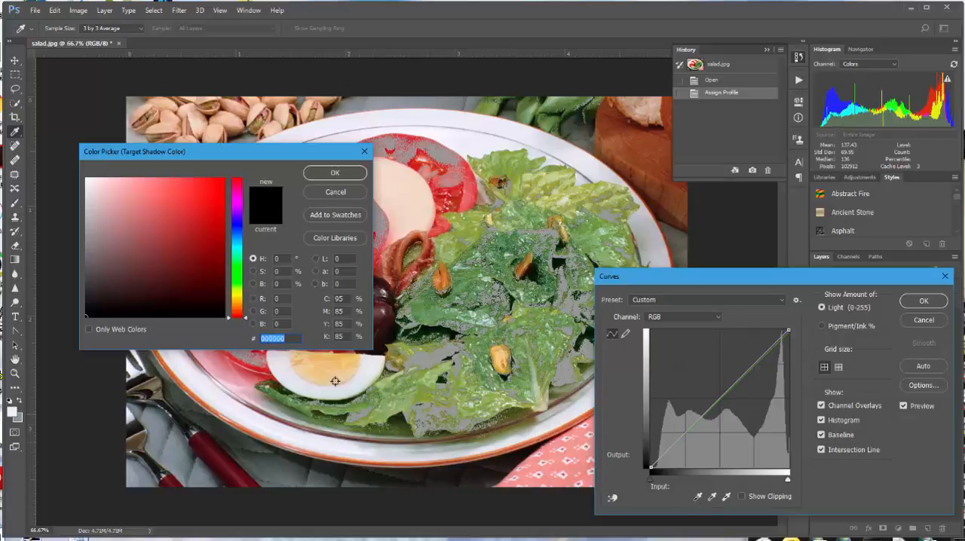
click(343, 299)
text(80)
click(341, 312)
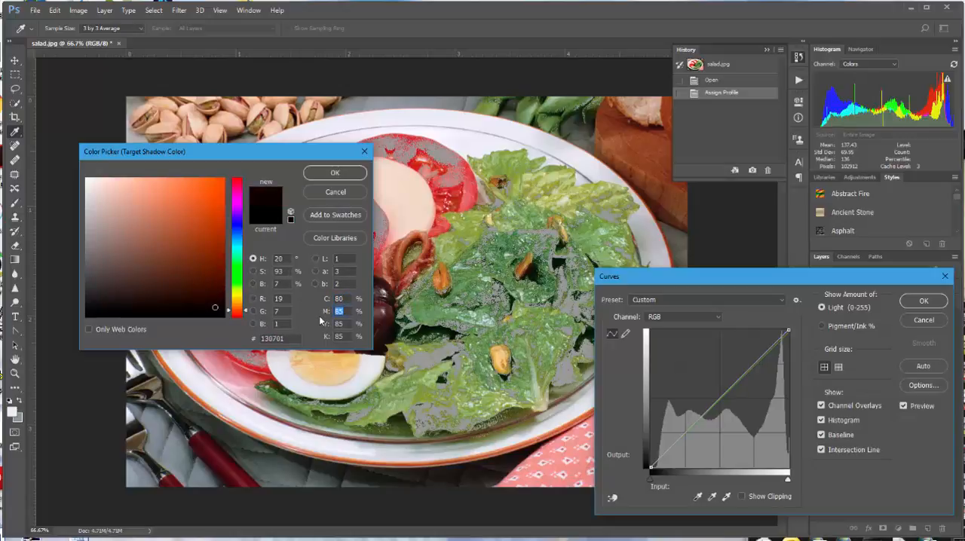
text(70)
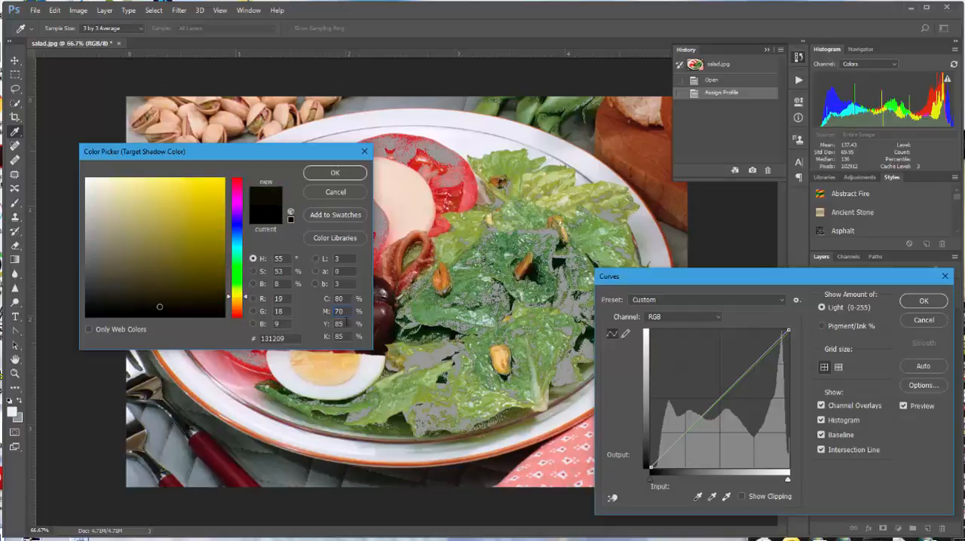
click(341, 323)
text(70)
key(Tab)
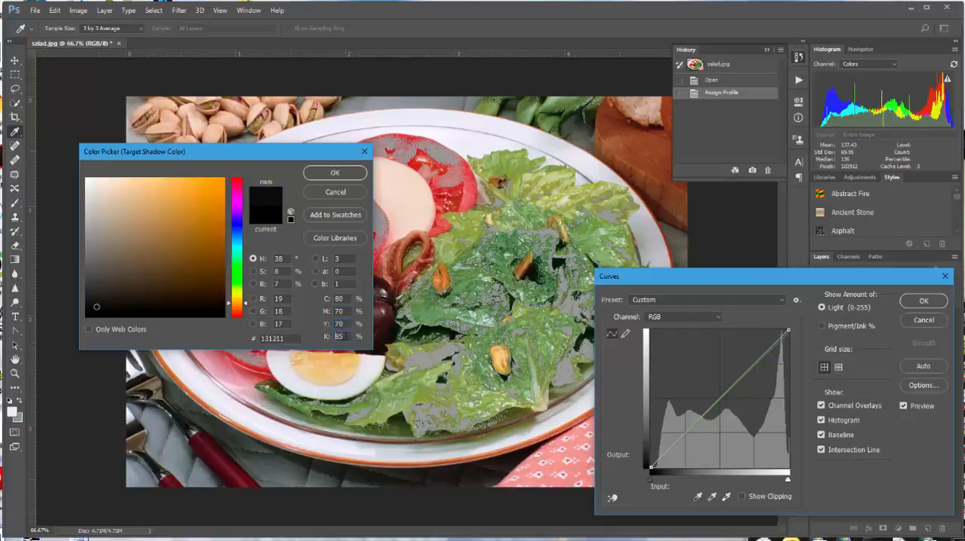
text(70)
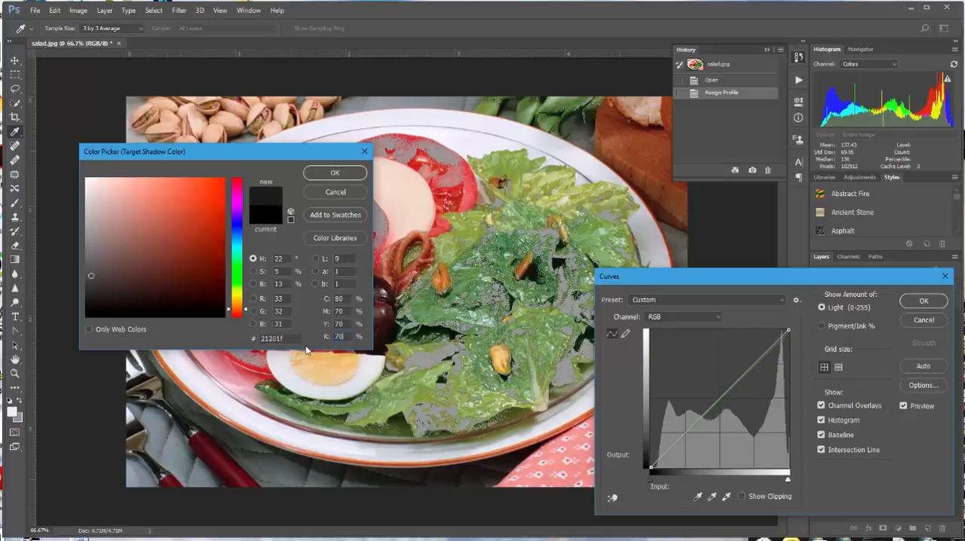
click(335, 173)
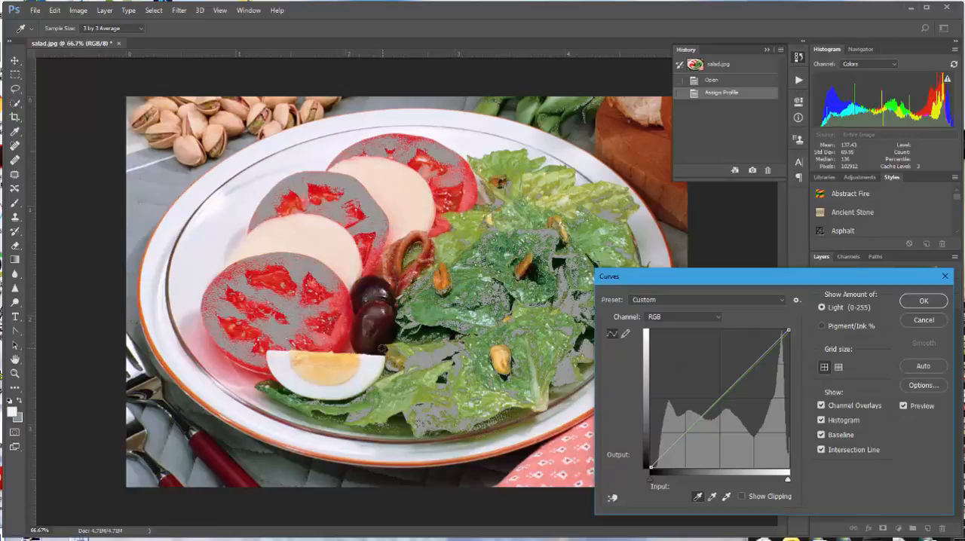
click(381, 347)
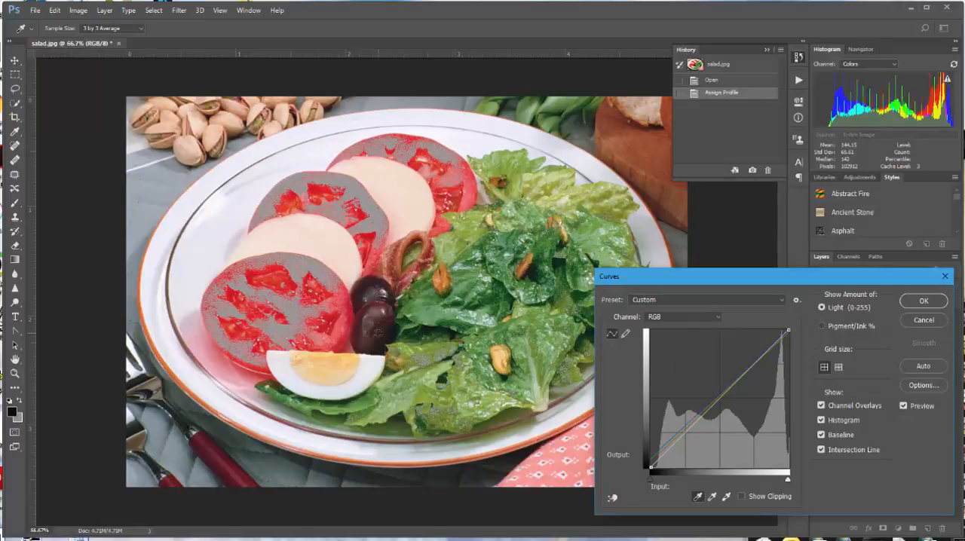
Lower the midpoint of the Red channel curve to input 130, output 98
click(719, 316)
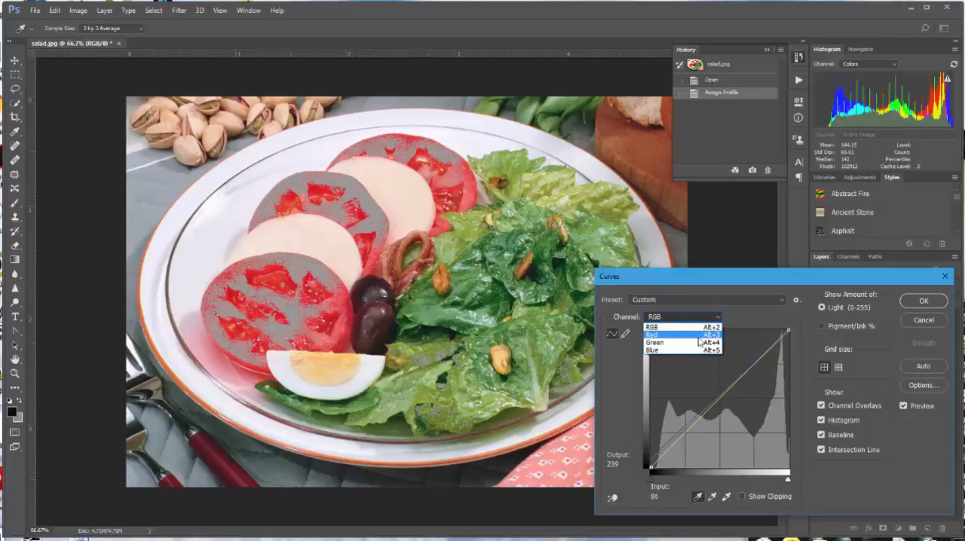
click(700, 336)
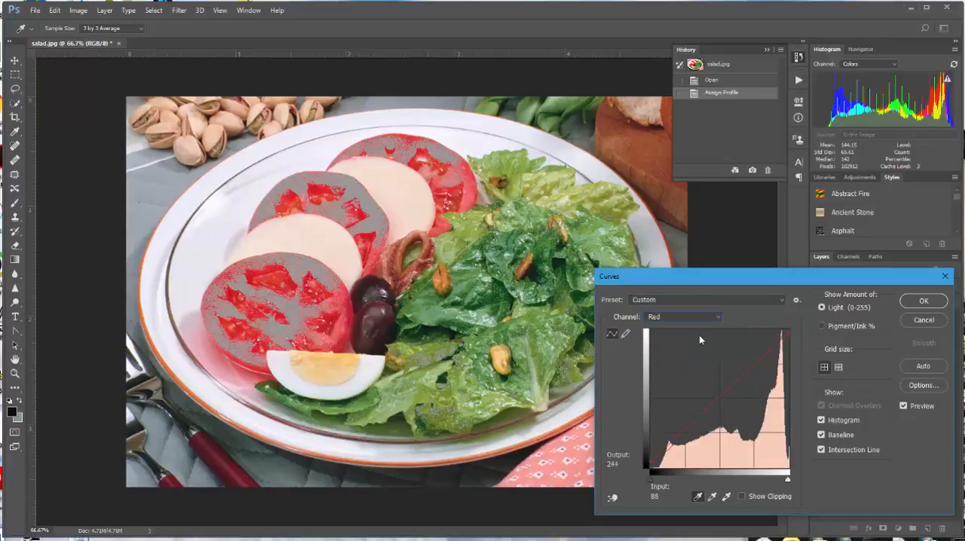
click(718, 397)
drag(718, 397, 722, 416)
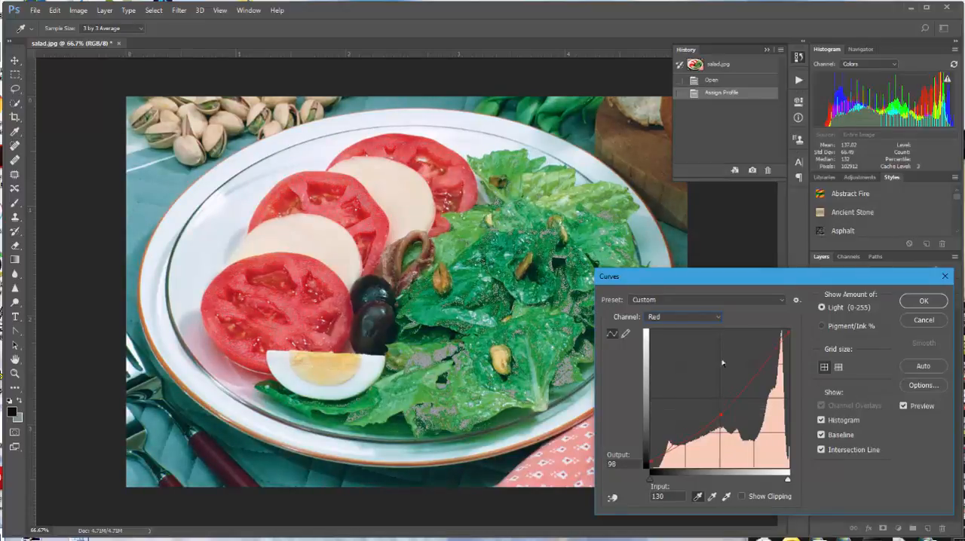
Place a Green channel curve point at input 156, output 134, and apply Curves without saving the target colors as defaults
click(718, 318)
click(701, 343)
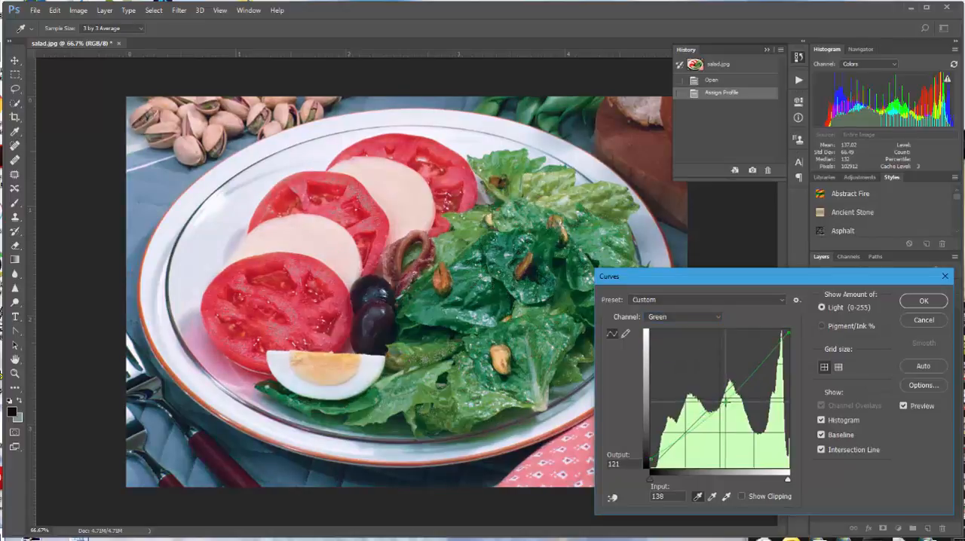
drag(726, 402, 730, 399)
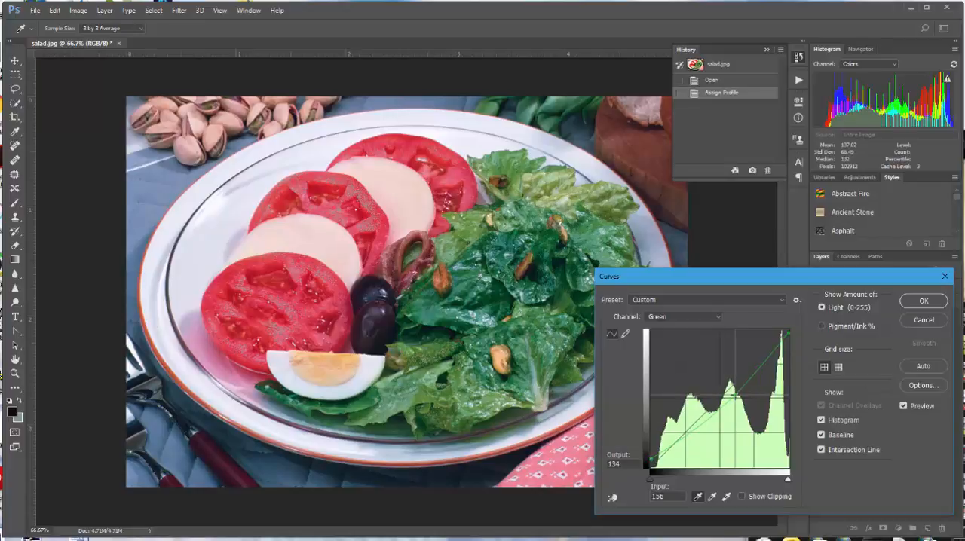
click(921, 303)
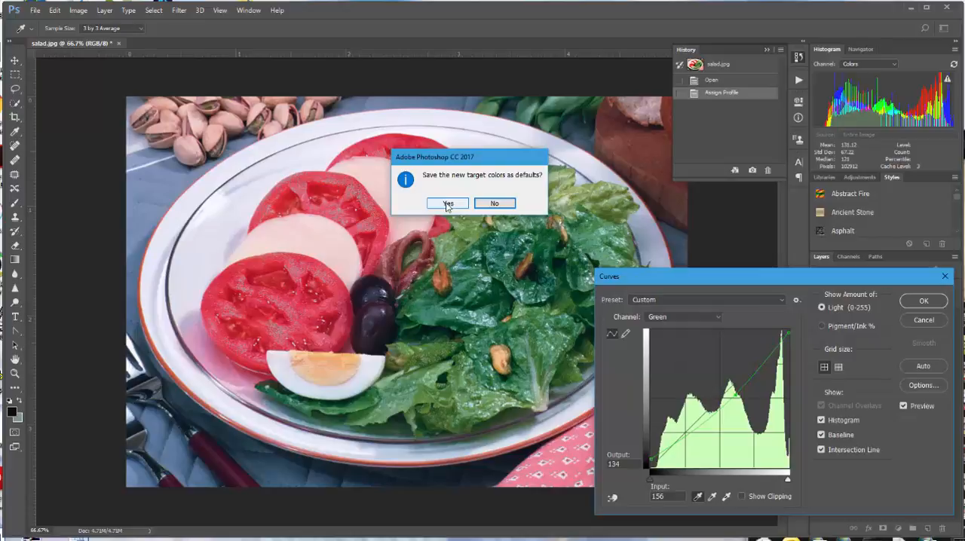
click(481, 202)
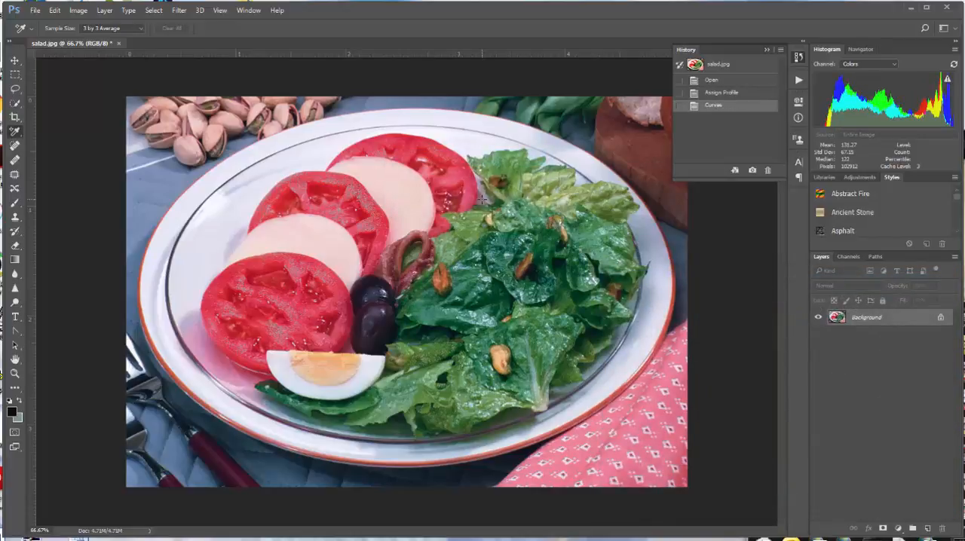
Turn off the Gamut Warning and convert the photo to CMYK Color, accepting the U.S. Sheetfed Coated v2 profile
click(221, 10)
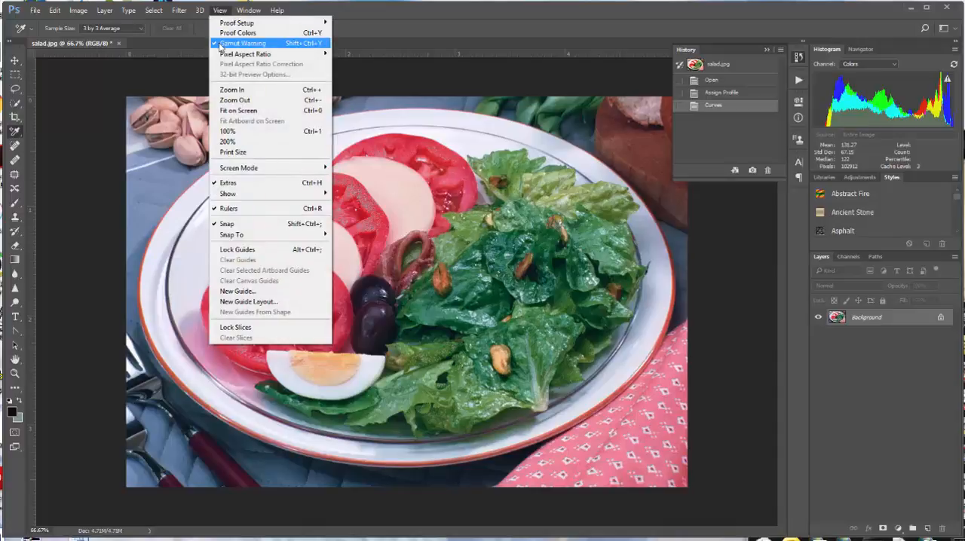
click(241, 43)
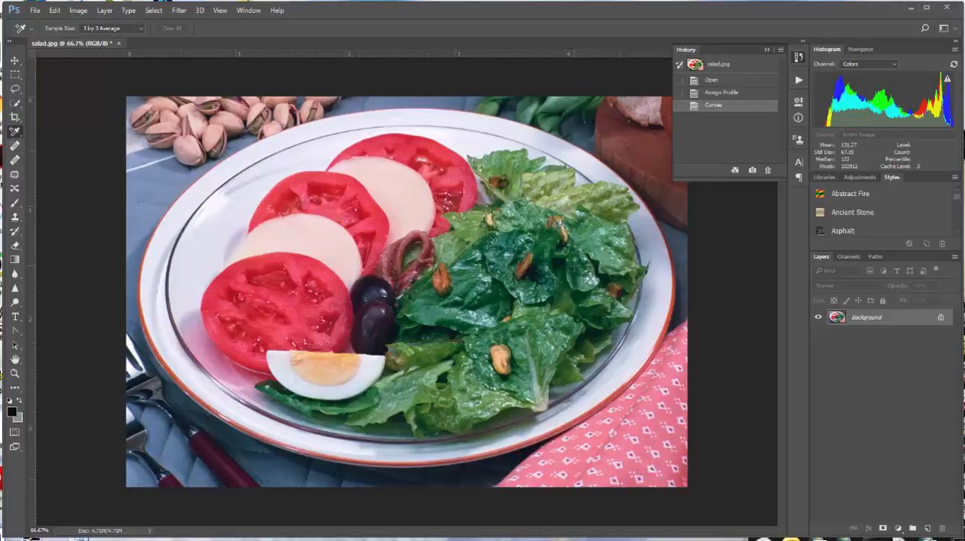
click(79, 11)
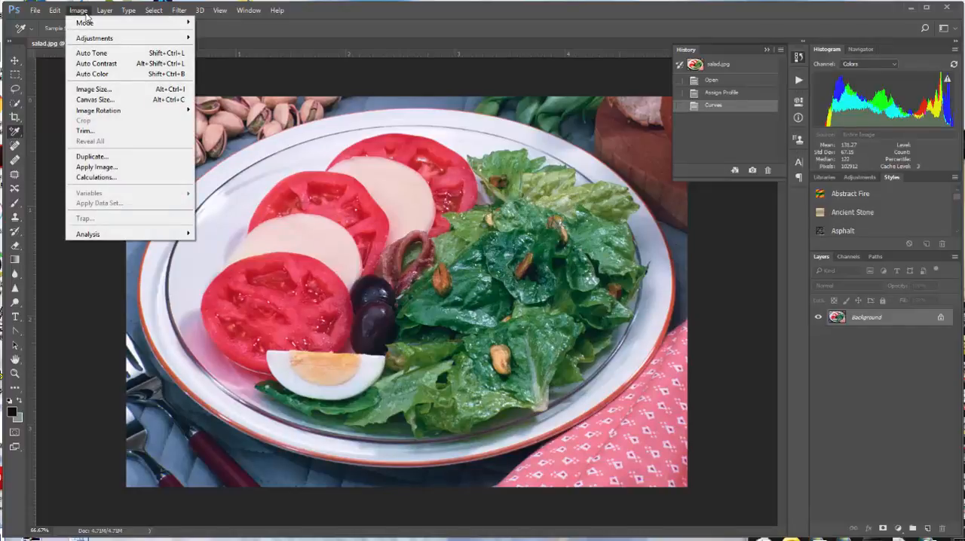
mouse_move(85, 23)
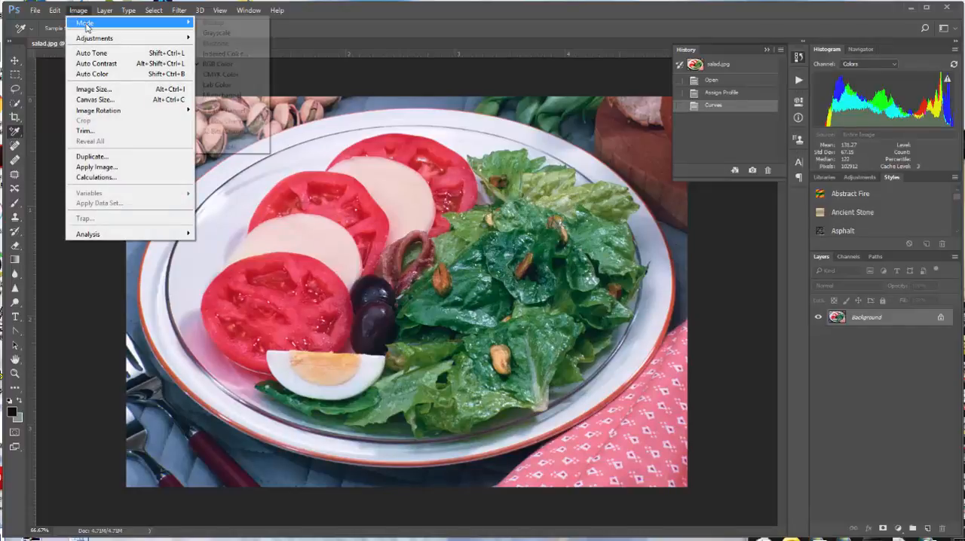
click(227, 75)
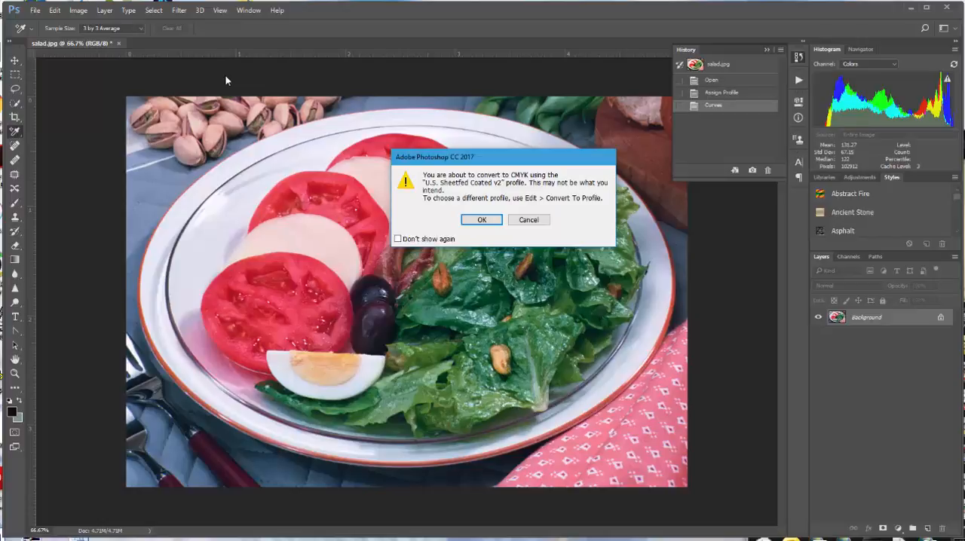
click(481, 220)
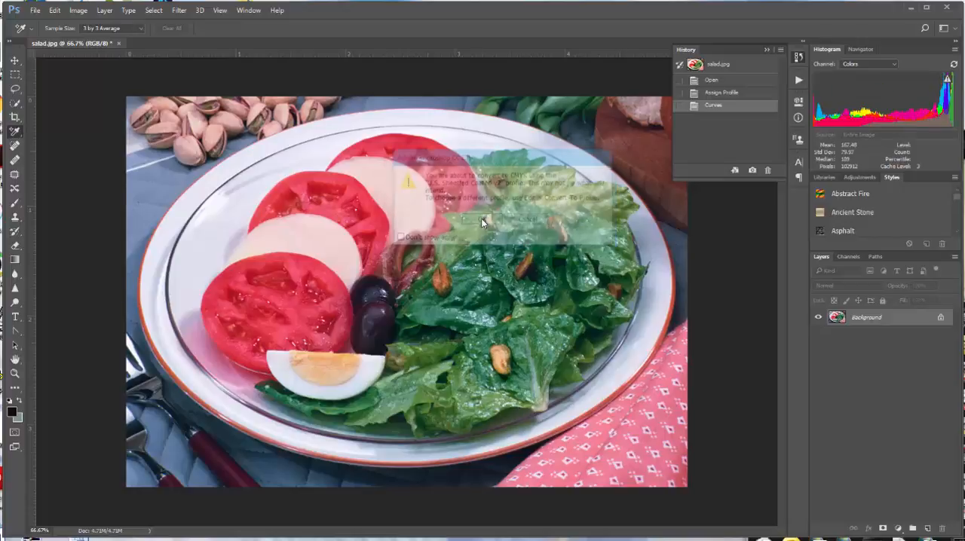
Start saving the converted photo in the Menu folder under the name salad-cmyk and open the file format choices
click(35, 10)
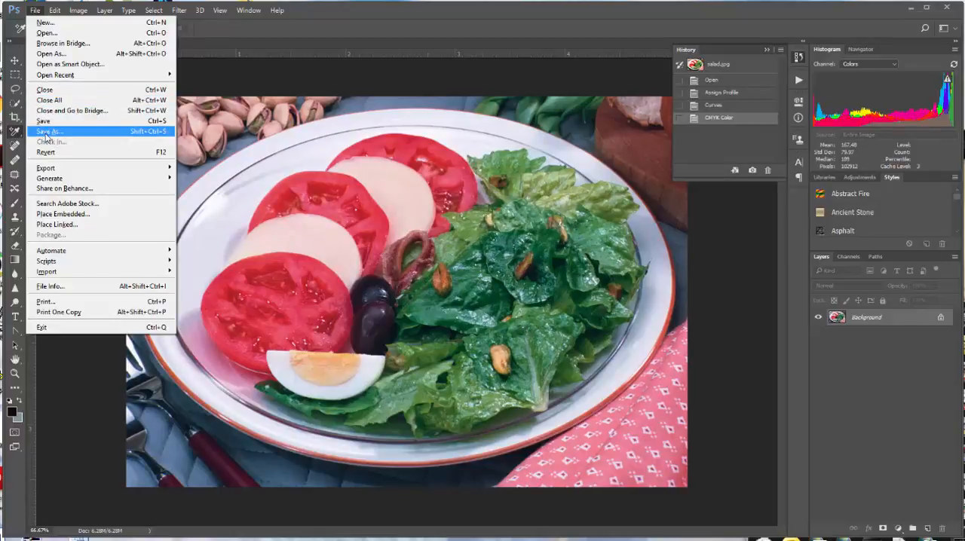
click(46, 133)
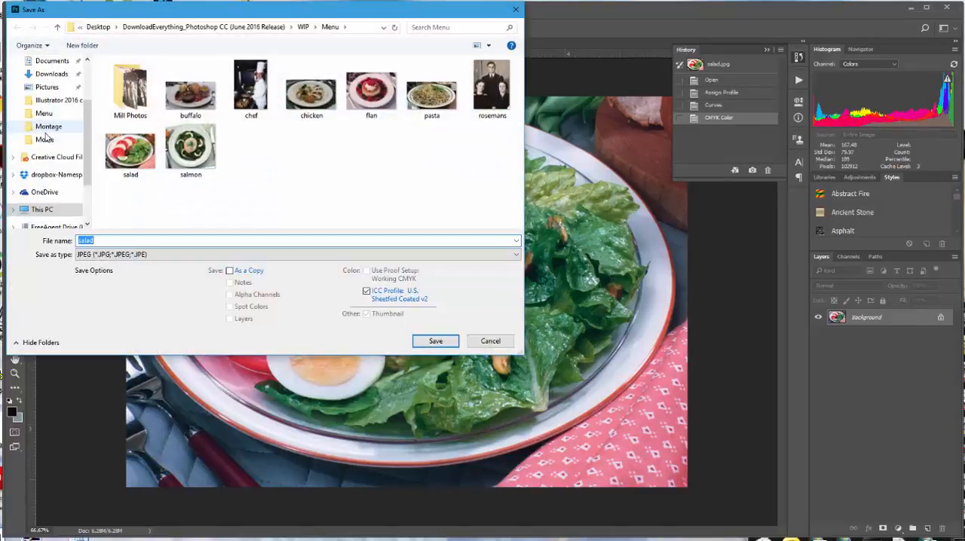
click(147, 240)
text(-cm)
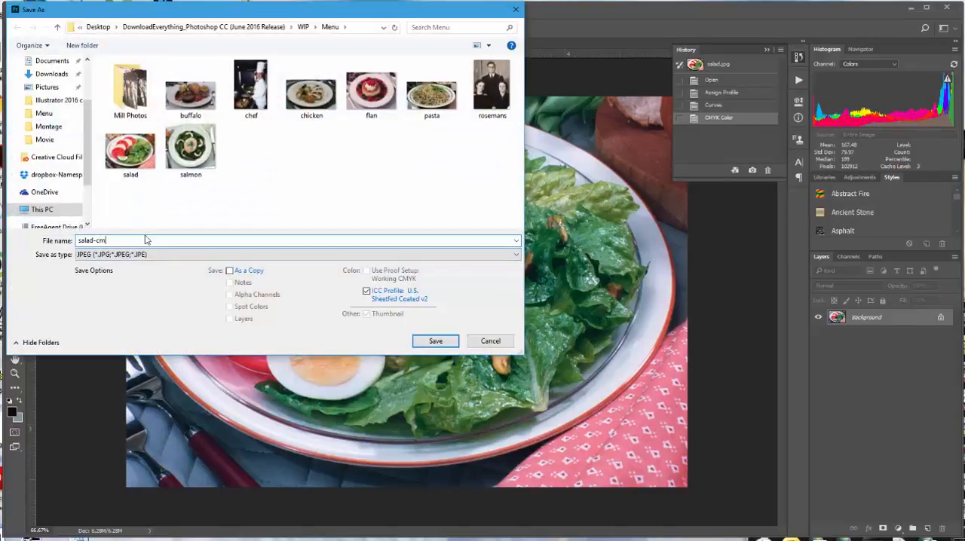
text(yk)
click(517, 255)
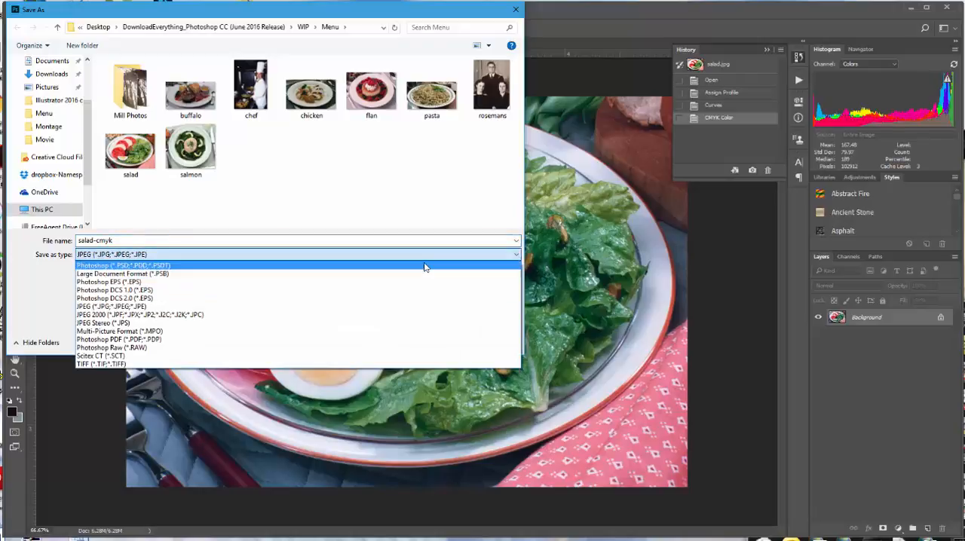